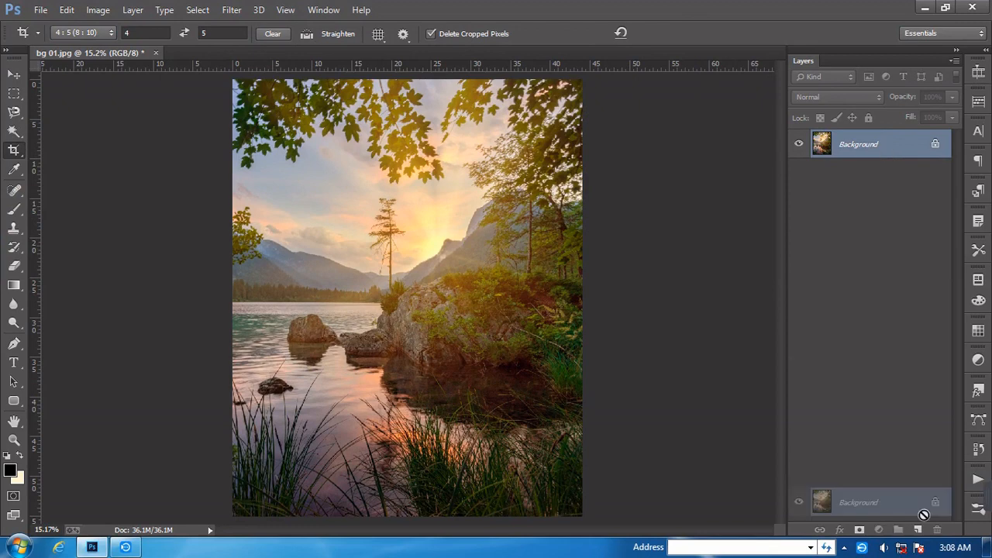
# Apply a Box Blur with a radius of 16 pixels to the Background copy layer
pyautogui.click(231, 9)
pyautogui.moveTo(358, 165)
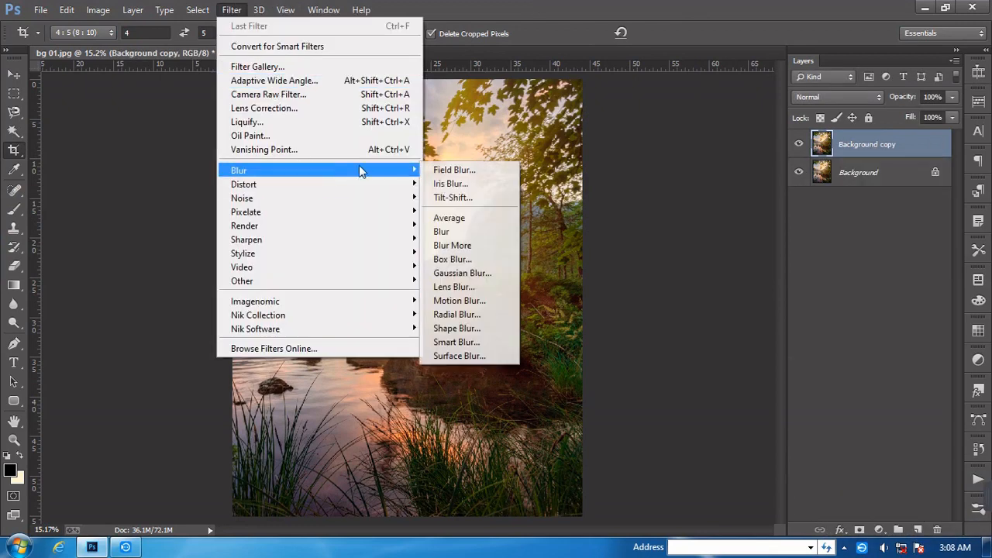
pyautogui.click(454, 259)
pyautogui.click(683, 337)
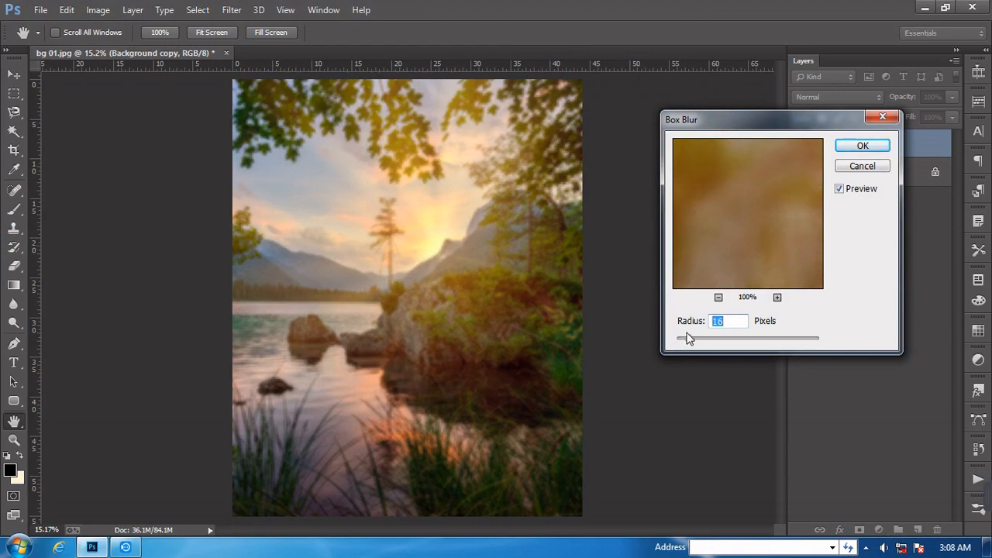
pyautogui.click(863, 146)
pyautogui.press('c')
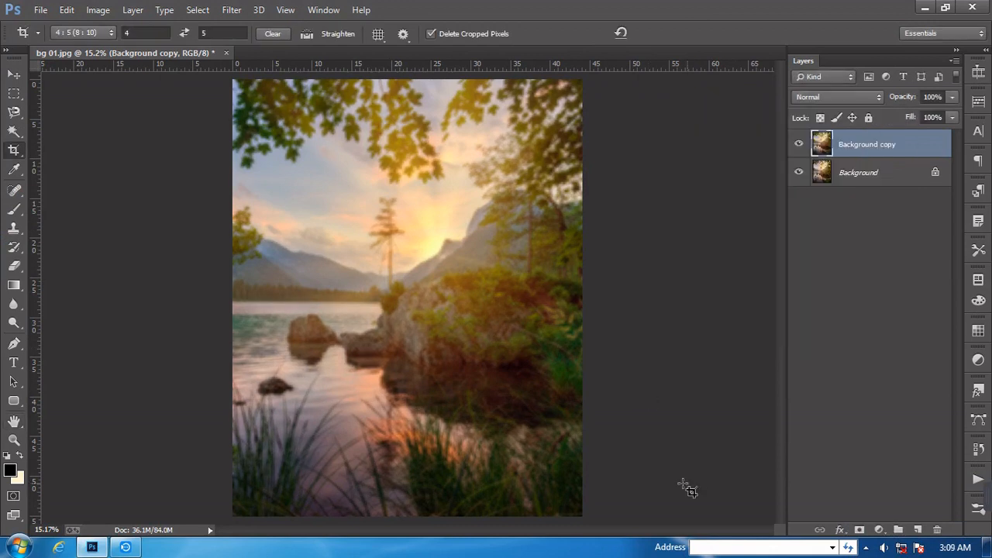
pyautogui.click(93, 547)
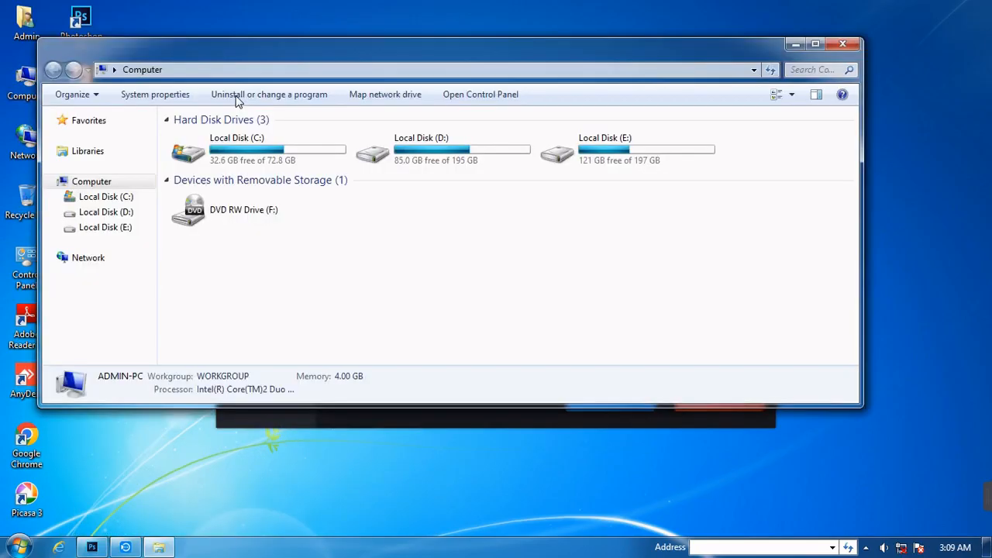
pyautogui.doubleClick(421, 137)
pyautogui.click(815, 43)
pyautogui.click(62, 153)
pyautogui.doubleClick(173, 200)
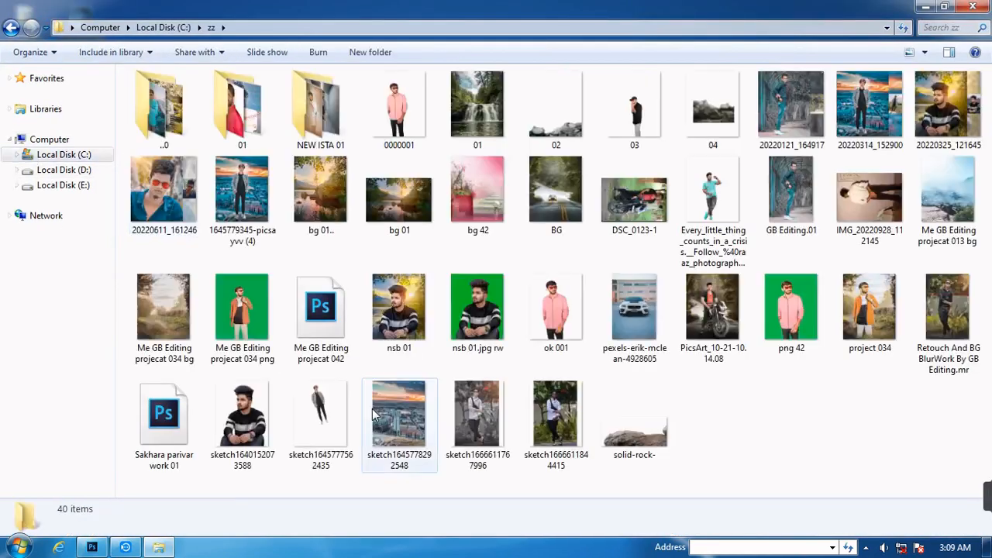
pyautogui.moveTo(242, 422)
pyautogui.mouseDown()
pyautogui.moveTo(138, 532)
pyautogui.moveTo(248, 446)
pyautogui.moveTo(407, 385)
pyautogui.mouseUp()
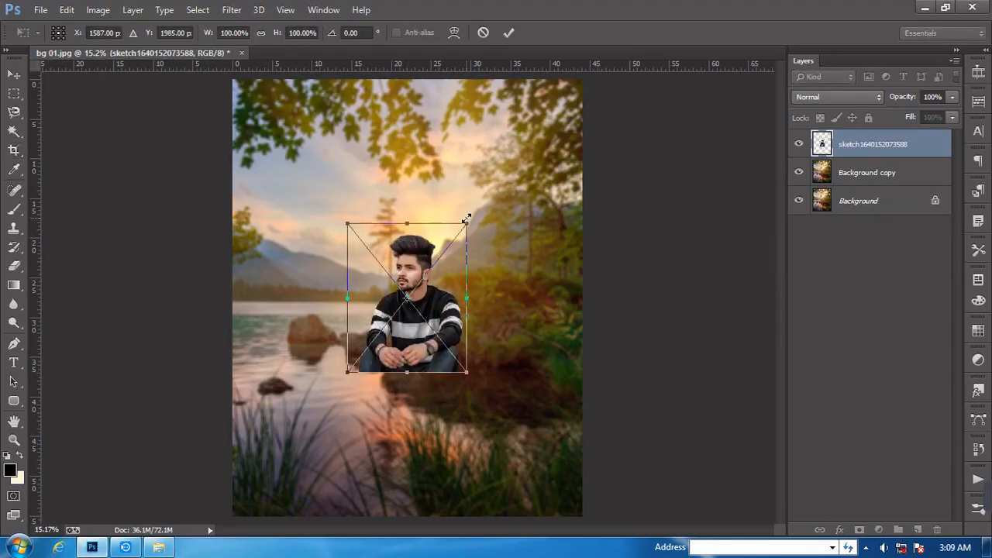
# Scale the placed man cutout proportionally to 253.70% and lower it to the canvas's bottom edge
pyautogui.moveTo(466, 219); pyautogui.dragTo(559, 100)
pyautogui.click(261, 33)
pyautogui.moveTo(426, 255); pyautogui.dragTo(419, 285)
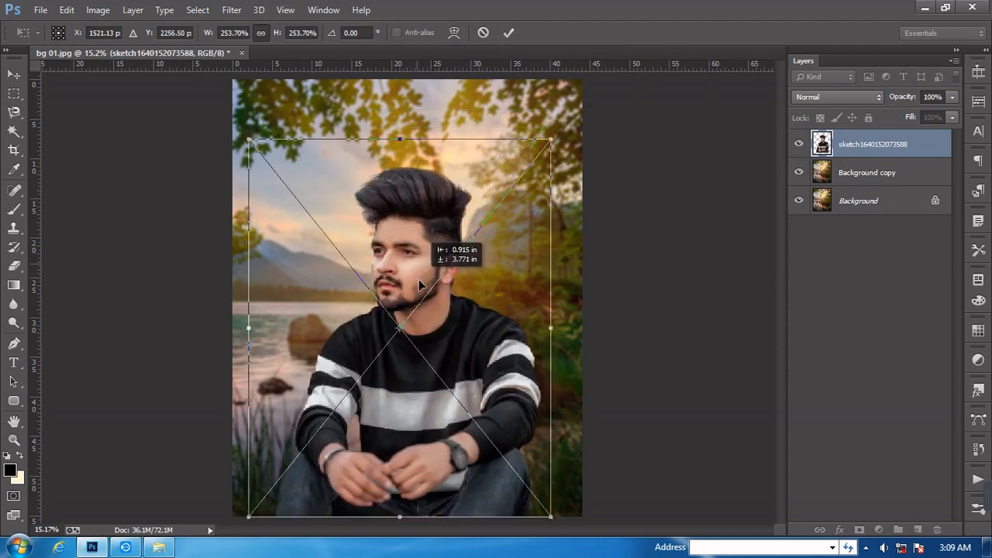
# Fine-tune the man's horizontal position near the canvas centre and commit the placement
pyautogui.press('Left')
pyautogui.press('Left')
pyautogui.press('Left')
pyautogui.hotkey('shift', 'Left')
pyautogui.press('Left')
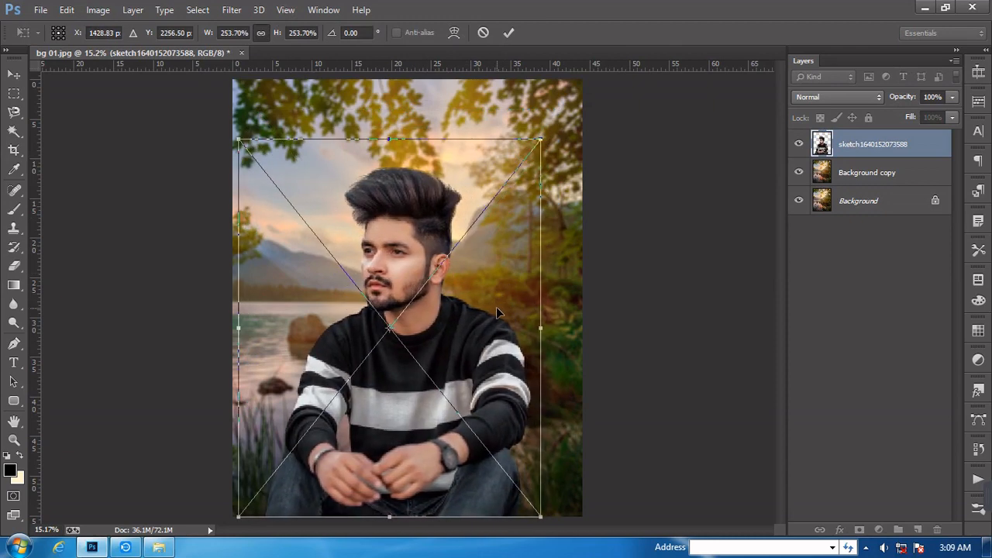
pyautogui.press('Right')
pyautogui.press('Right')
pyautogui.press('Right')
pyautogui.press('Right')
pyautogui.click(508, 32)
pyautogui.moveTo(978, 532)
pyautogui.click(756, 497)
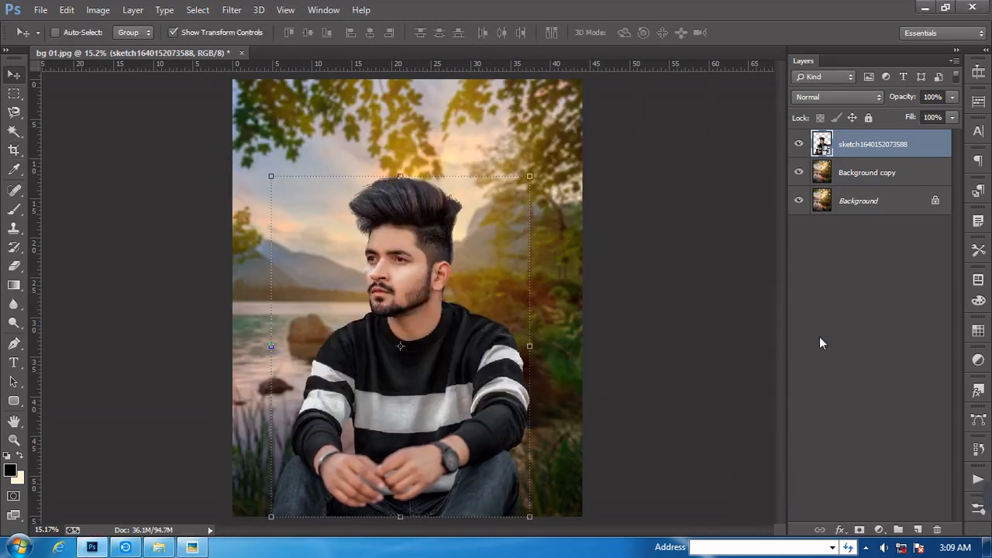
# Scale the Background copy layer proportionally to 113.74% and shift it right and slightly up behind the man
pyautogui.click(866, 172)
pyautogui.hotkey('ctrl', 't')
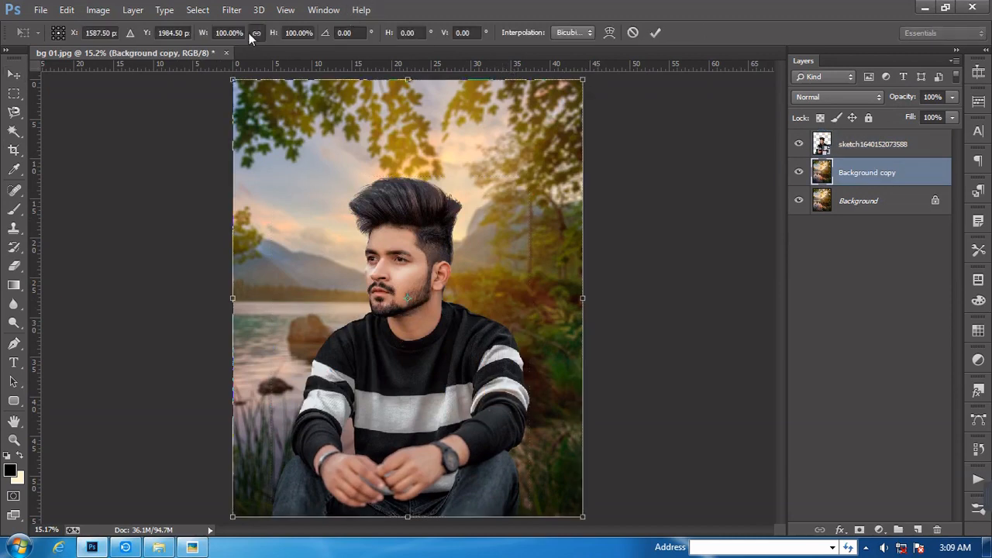
pyautogui.moveTo(585, 79); pyautogui.dragTo(623, 31)
pyautogui.moveTo(546, 260); pyautogui.dragTo(583, 318)
pyautogui.press('Left')
pyautogui.click(297, 32)
pyautogui.scroll(2, 298, 32)
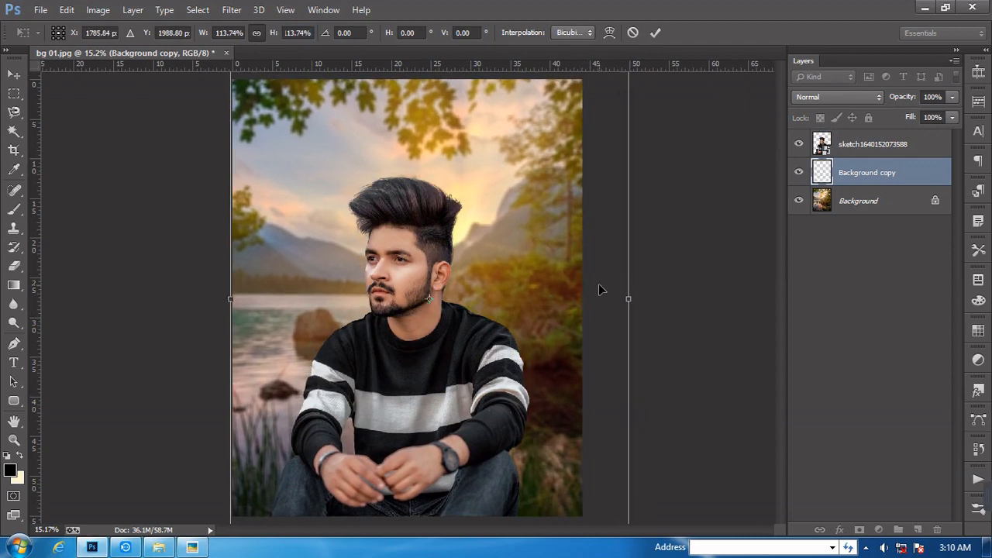
pyautogui.press('Up')
pyautogui.press('Up')
pyautogui.press('Left')
pyautogui.press('Up')
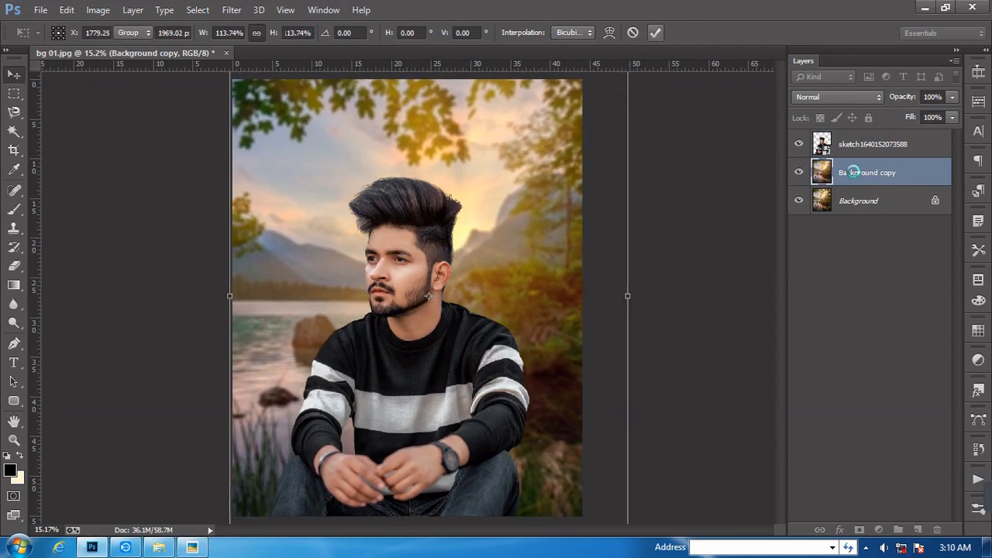
# Rasterize the man's smart object layer and rename it modal
pyautogui.rightClick(863, 144)
pyautogui.click(603, 226)
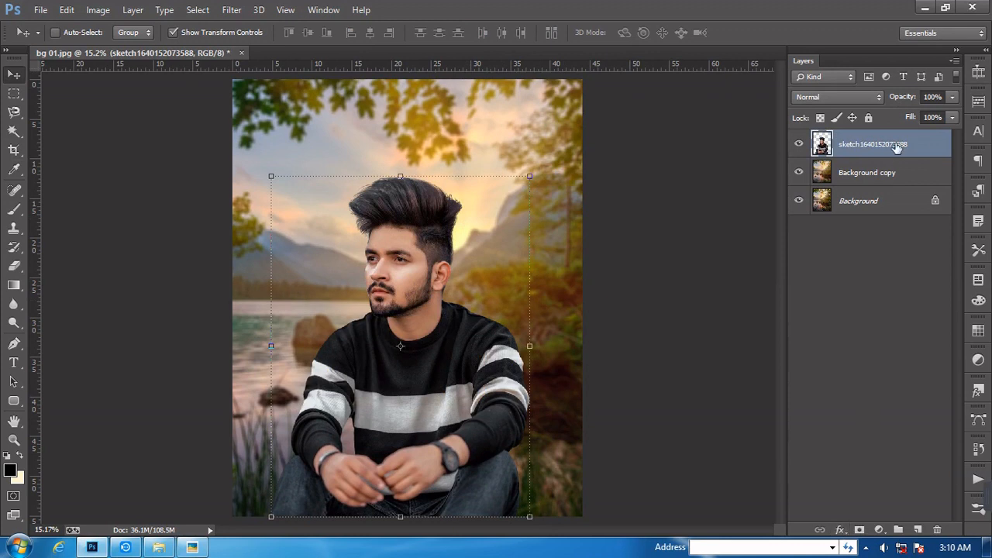
pyautogui.write('l')
pyautogui.click(901, 164)
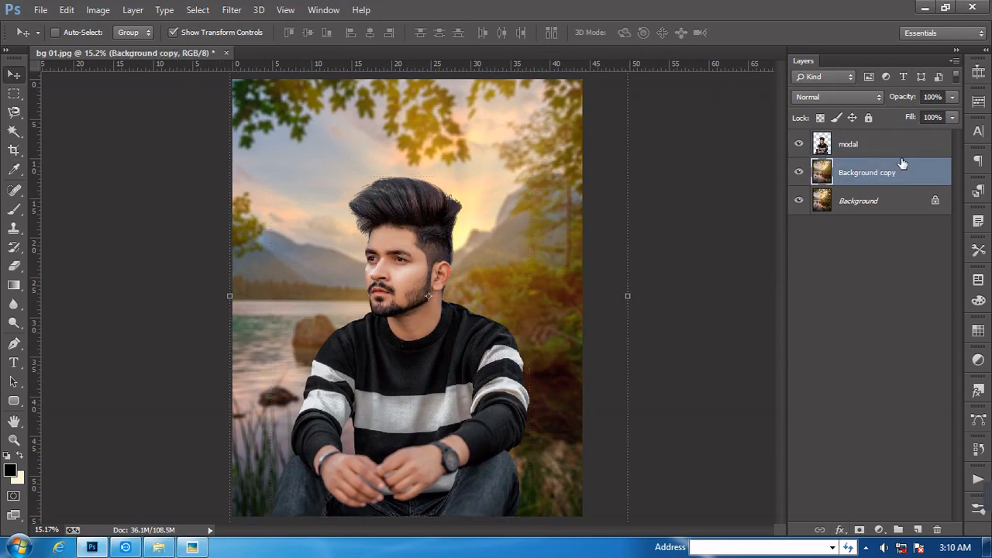
# Add a layer mask to the modal layer and activate the Brush tool
pyautogui.click(891, 147)
pyautogui.click(859, 529)
pyautogui.click(10, 213)
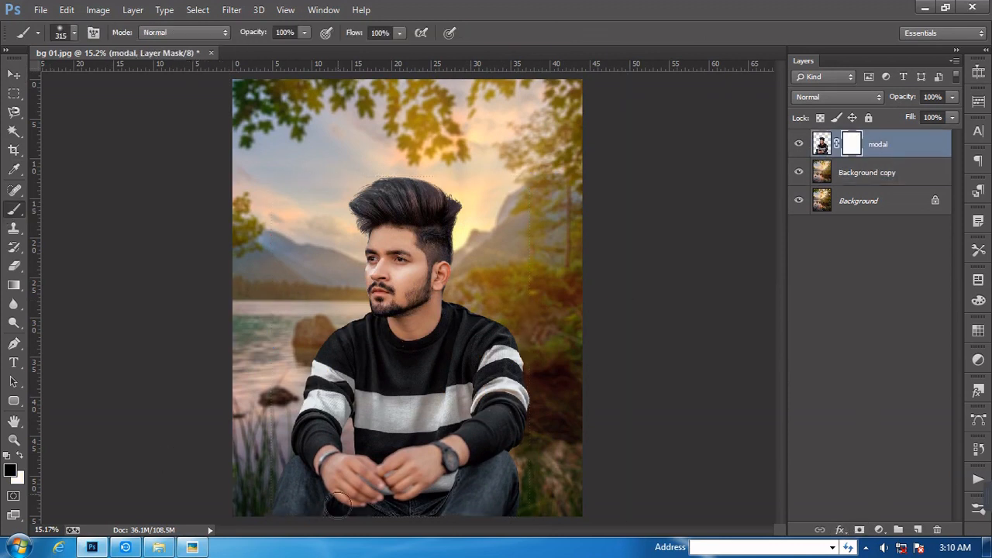
# Try a 1178 px textured brush tip for the modal layer's mask
pyautogui.rightClick(262, 465)
pyautogui.scroll(-5, 362, 493)
pyautogui.click(332, 476)
pyautogui.click(231, 444)
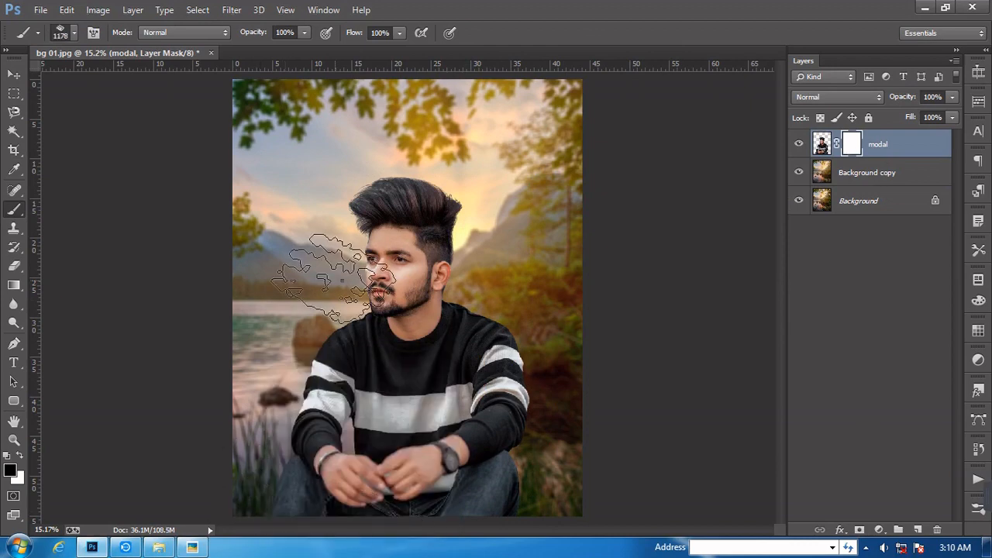
pyautogui.rightClick(343, 283)
pyautogui.rightClick(14, 210)
pyautogui.click(77, 216)
# Switch to a soft round brush of 436 px for the modal layer's mask
pyautogui.rightClick(402, 256)
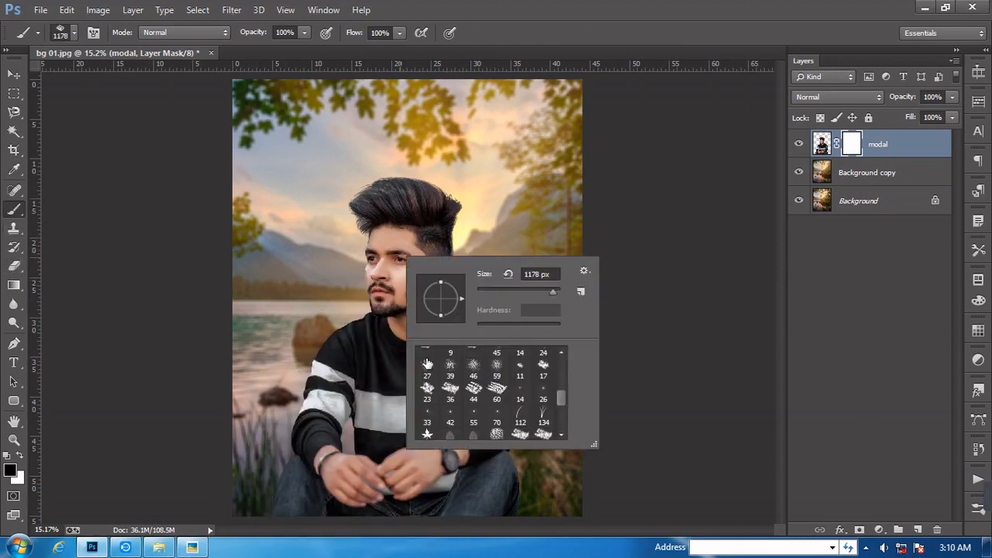
pyautogui.scroll(5, 434, 360)
pyautogui.write('528')
pyautogui.press('Return')
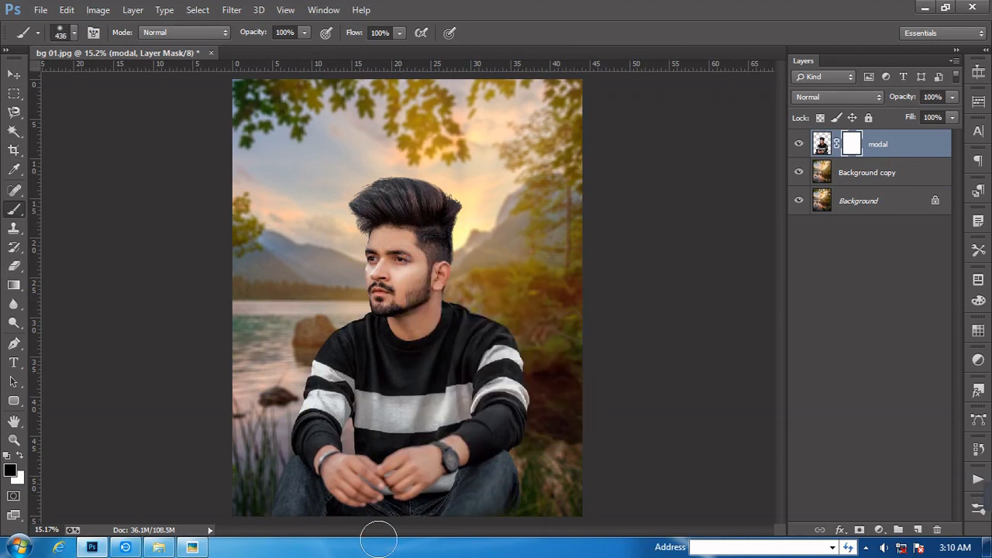
# Duplicate the Background copy layer, place the duplicate above modal, and give it an inverted, fully black layer mask
pyautogui.click(837, 170)
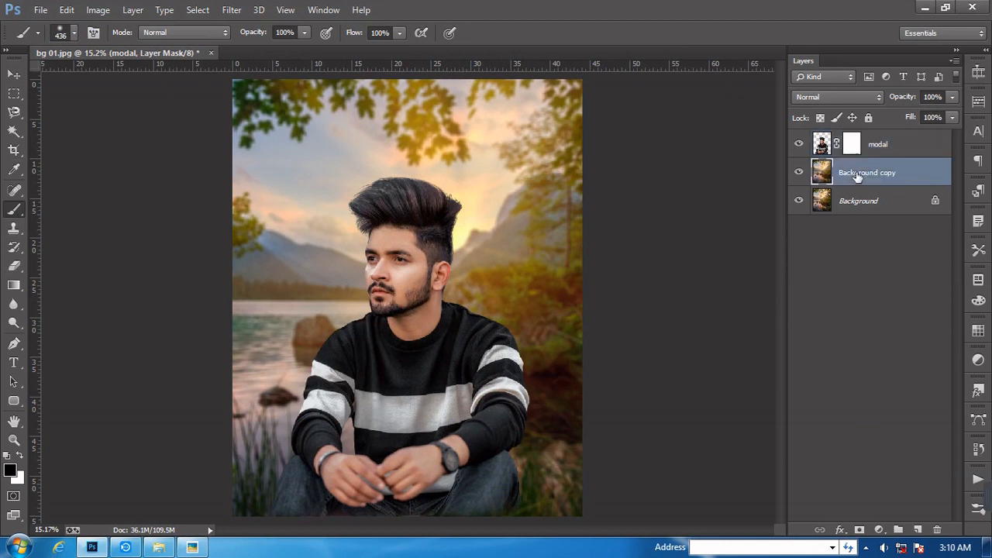
pyautogui.hotkey('ctrl', 'j')
pyautogui.moveTo(843, 170); pyautogui.dragTo(862, 138)
pyautogui.click(859, 529)
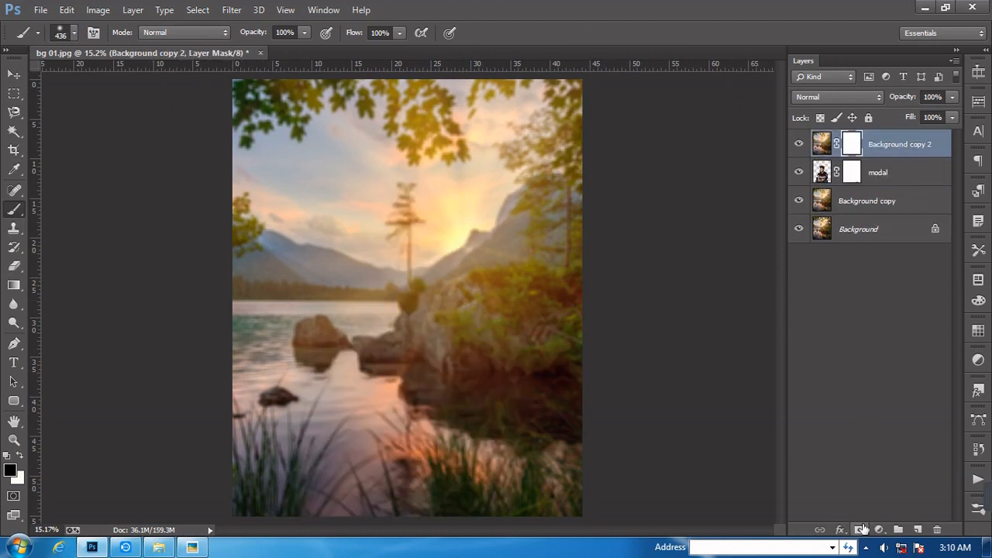
pyautogui.hotkey('ctrl', 'i')
# Paint grass blades over the man's lower body on the Background copy 2 mask, using a grass-shaped brush of 3272 px
pyautogui.rightClick(380, 345)
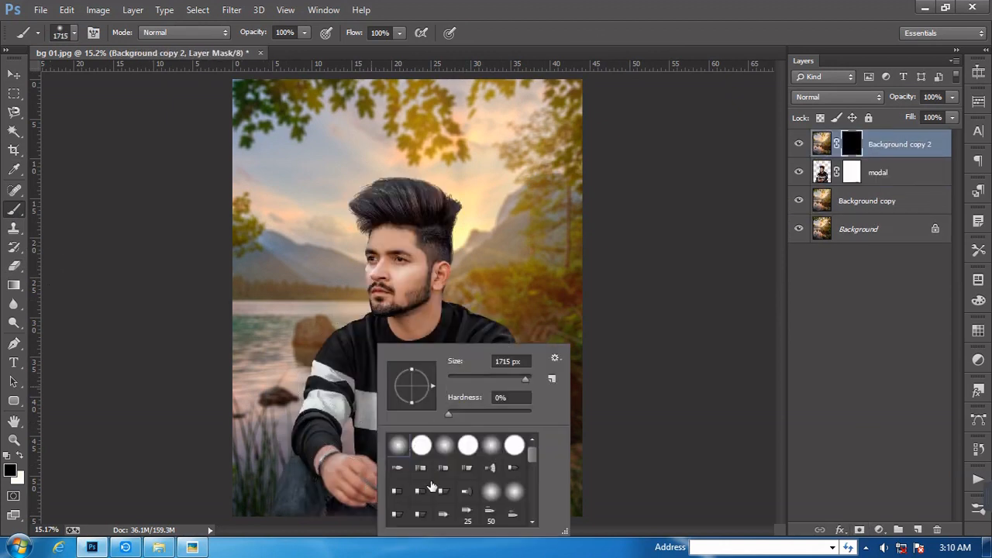
pyautogui.scroll(-3, 465, 481)
pyautogui.click(514, 478)
pyautogui.click(320, 382)
pyautogui.moveTo(364, 443); pyautogui.dragTo(504, 442)
pyautogui.moveTo(286, 535); pyautogui.dragTo(446, 532)
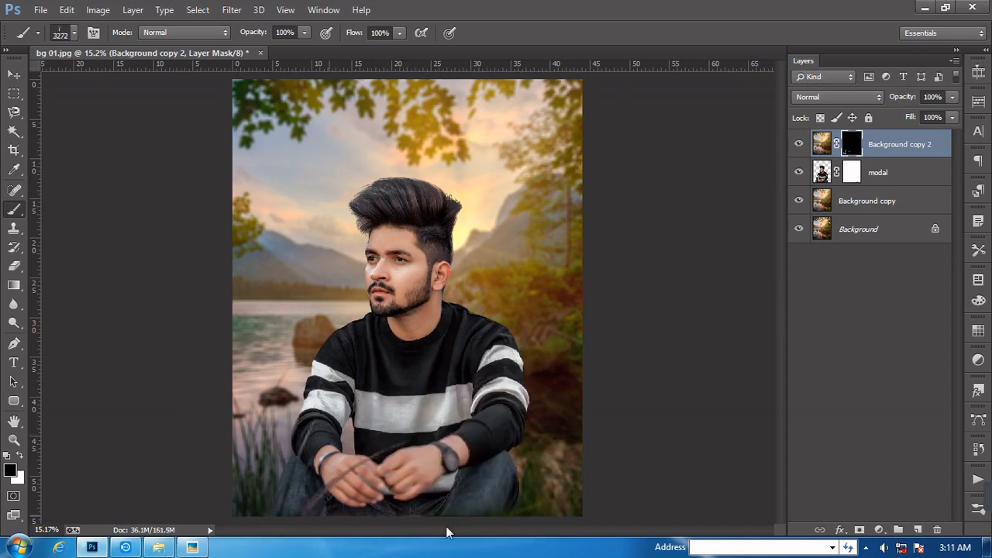
pyautogui.moveTo(377, 527); pyautogui.dragTo(558, 533)
pyautogui.press('alt')
pyautogui.scroll(-4, 609, 424)
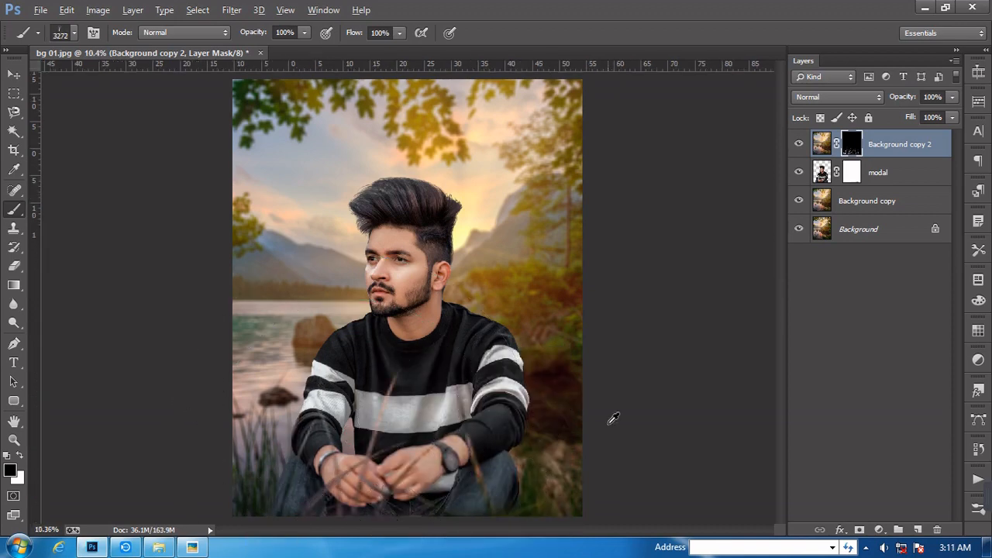
pyautogui.moveTo(420, 430)
pyautogui.mouseDown()
pyautogui.moveTo(459, 428)
pyautogui.moveTo(546, 482)
pyautogui.mouseUp()
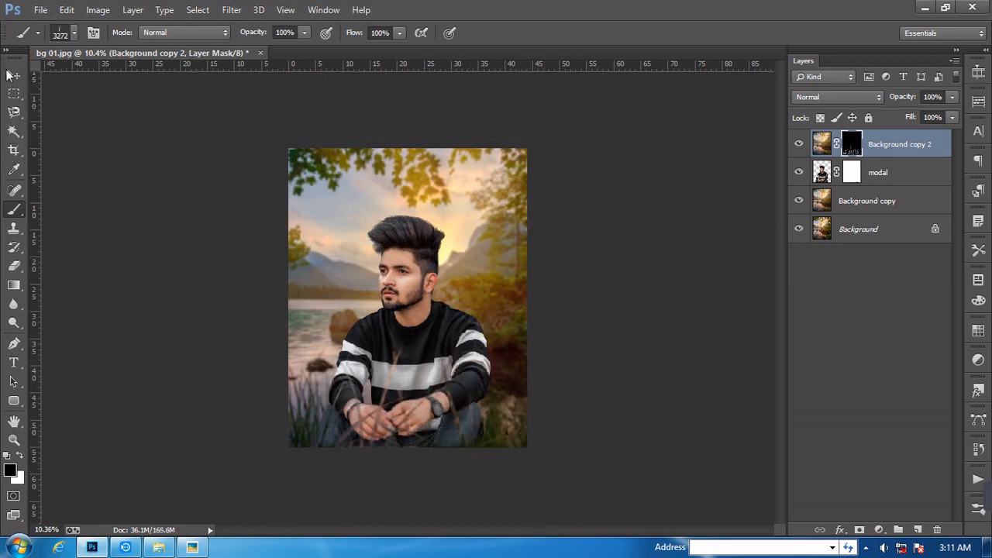
# Apply a Box Blur to the image of the Background copy 2 layer, not its mask
pyautogui.click(13, 74)
pyautogui.click(232, 11)
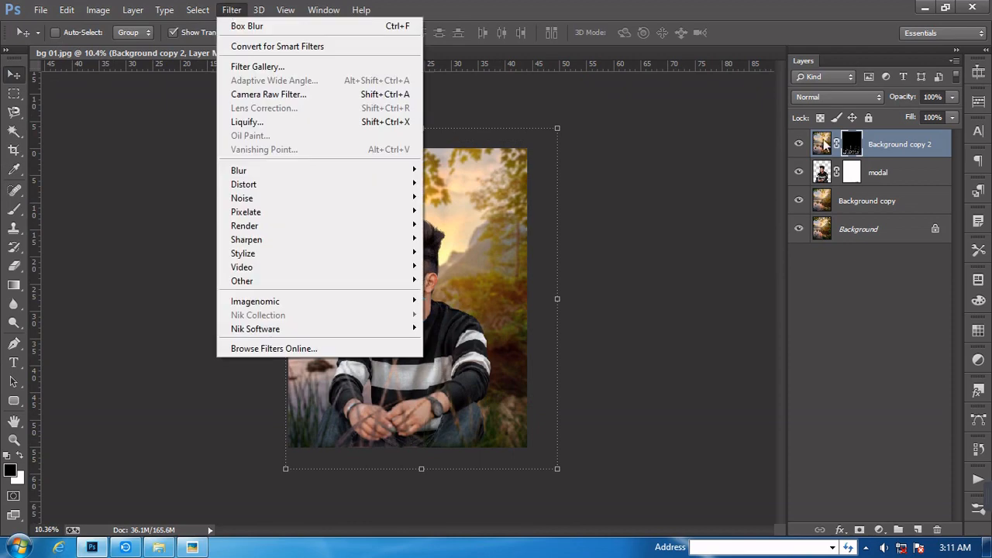
pyautogui.doubleClick(822, 144)
pyautogui.press('Escape')
pyautogui.click(229, 11)
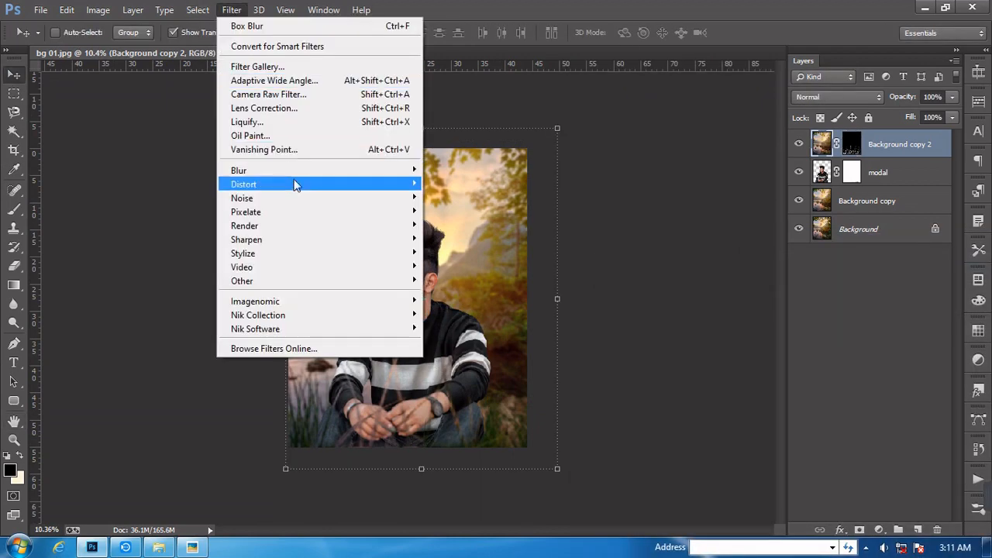
pyautogui.moveTo(294, 170)
pyautogui.click(452, 259)
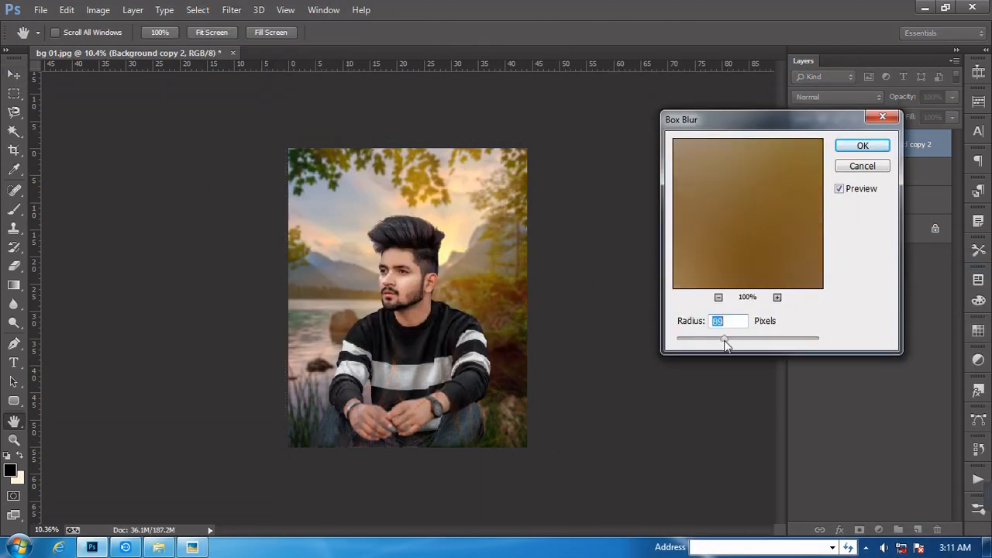
pyautogui.moveTo(726, 343); pyautogui.dragTo(692, 340)
pyautogui.click(850, 146)
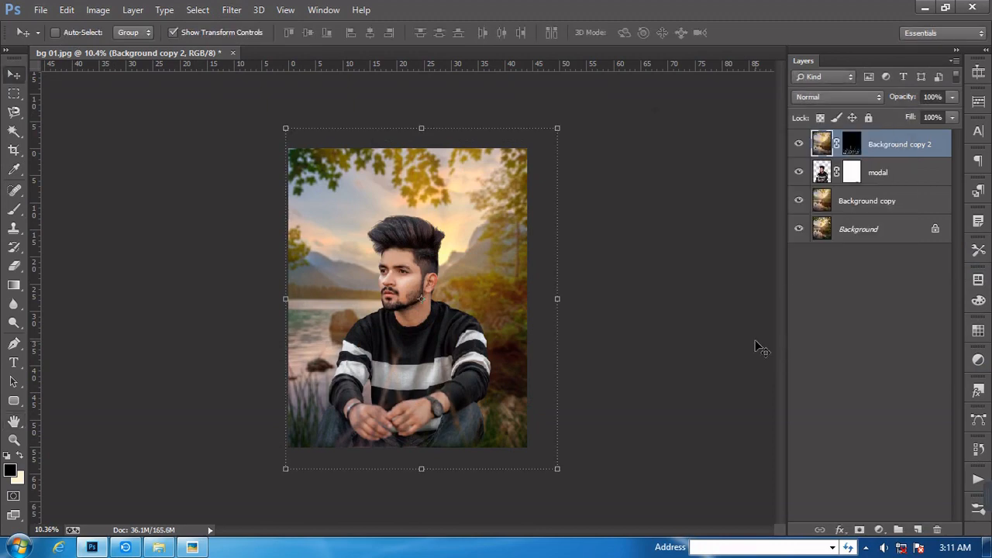
# Add a new empty layer above Background copy 2 and clip it to that layer
pyautogui.scroll(2, 756, 345)
pyautogui.click(917, 529)
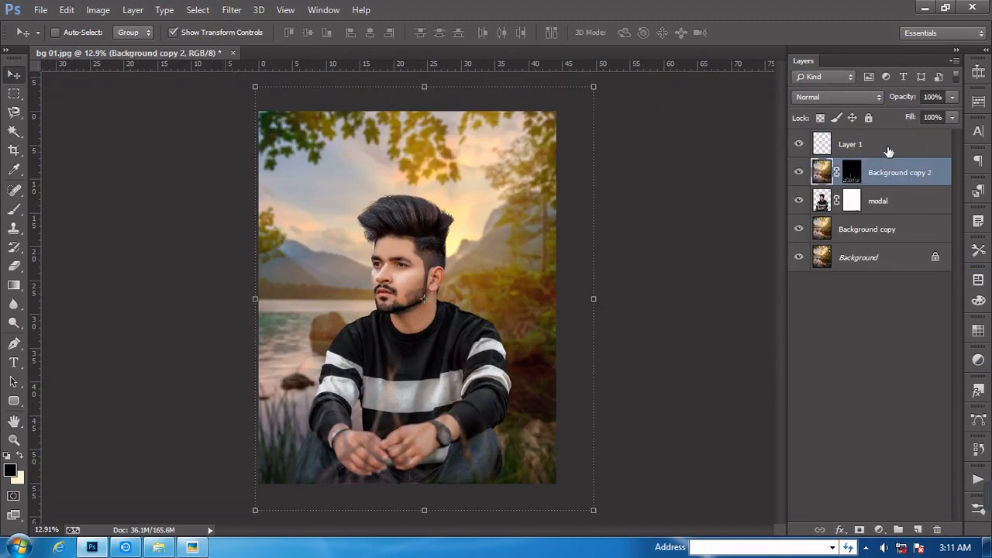
pyautogui.rightClick(892, 147)
pyautogui.click(660, 255)
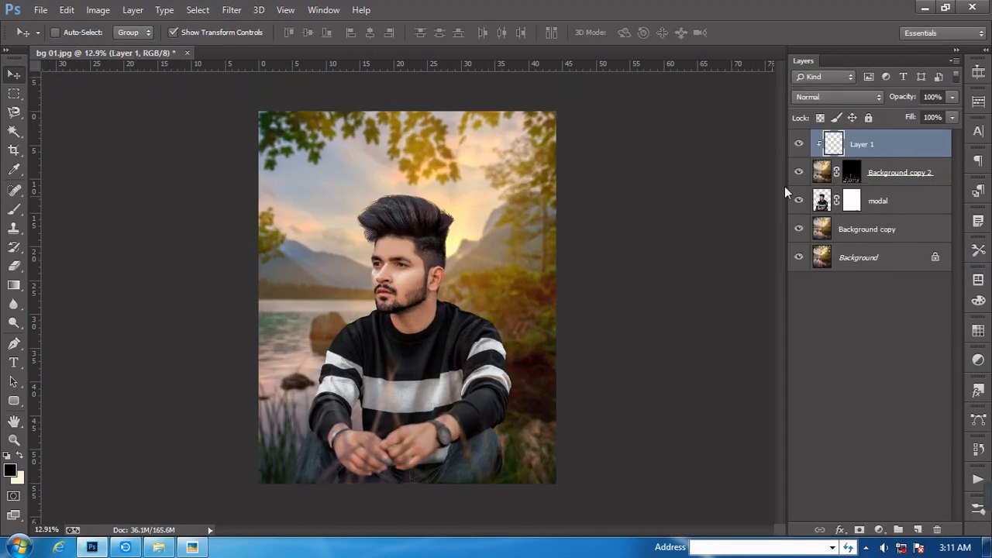
# Set the brush's foreground colour to an olive green sampled from the foliage to the right of the man
pyautogui.click(14, 209)
pyautogui.click(9, 469)
pyautogui.click(817, 420)
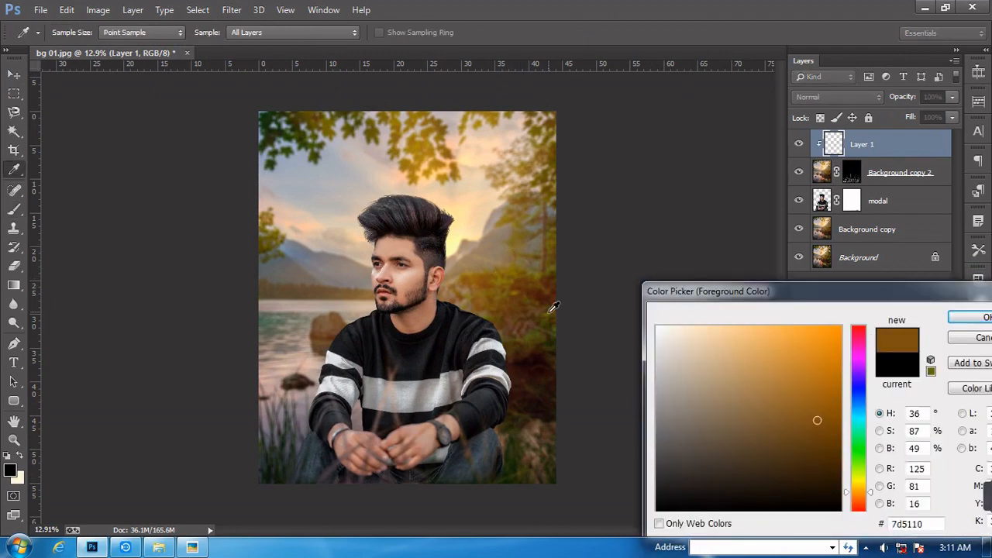
pyautogui.click(545, 276)
pyautogui.click(973, 319)
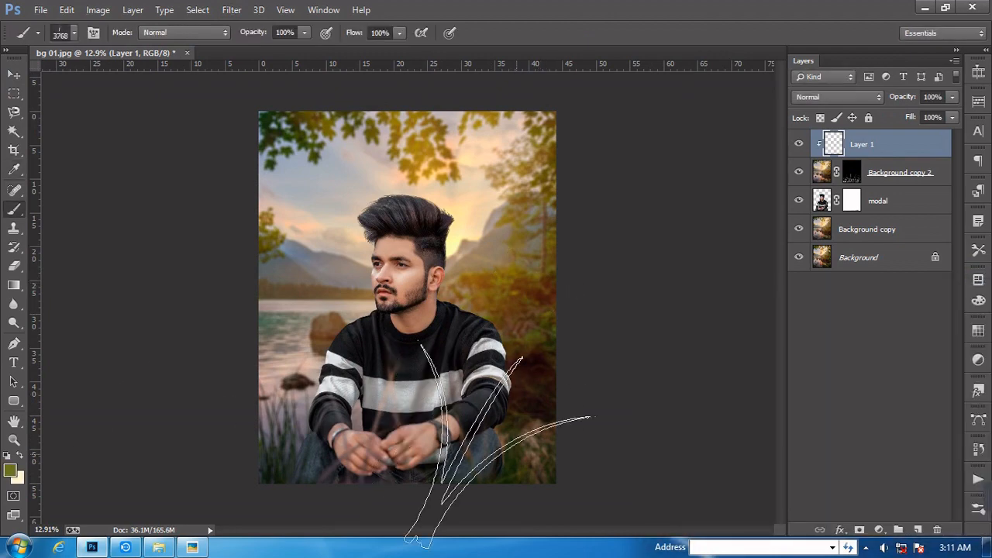
# Tint the foreground grass by painting olive green across the clipped layer's lower part with a 3768 px soft round brush at 0% hardness
pyautogui.rightClick(305, 294)
pyautogui.scroll(5, 374, 430)
pyautogui.click(332, 395)
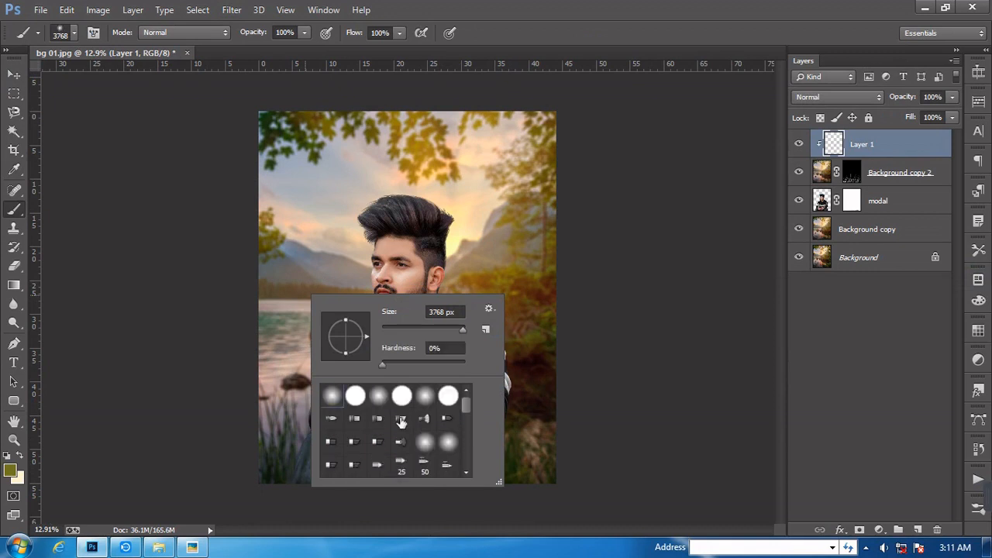
pyautogui.press('Return')
pyautogui.moveTo(552, 522)
pyautogui.mouseDown()
pyautogui.moveTo(405, 433)
pyautogui.moveTo(302, 472)
pyautogui.mouseUp()
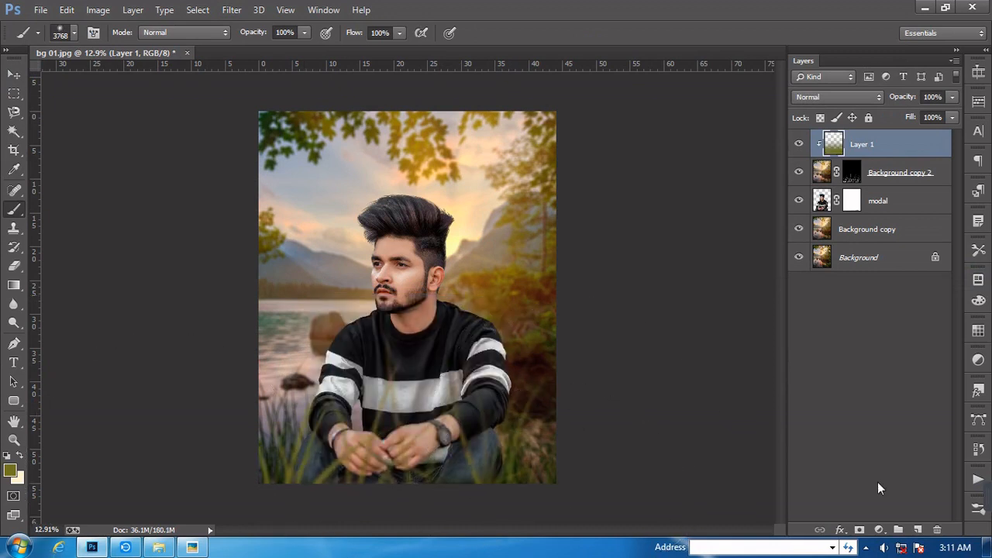
pyautogui.click(14, 73)
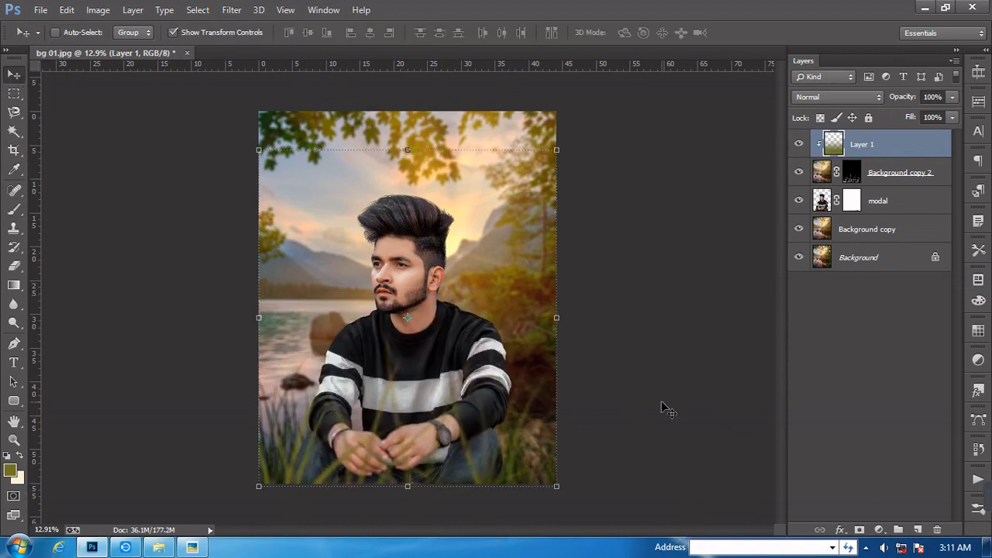
# Convert the modal layer to a smart object and rasterize it so its mask is baked in
pyautogui.click(879, 203)
pyautogui.rightClick(888, 203)
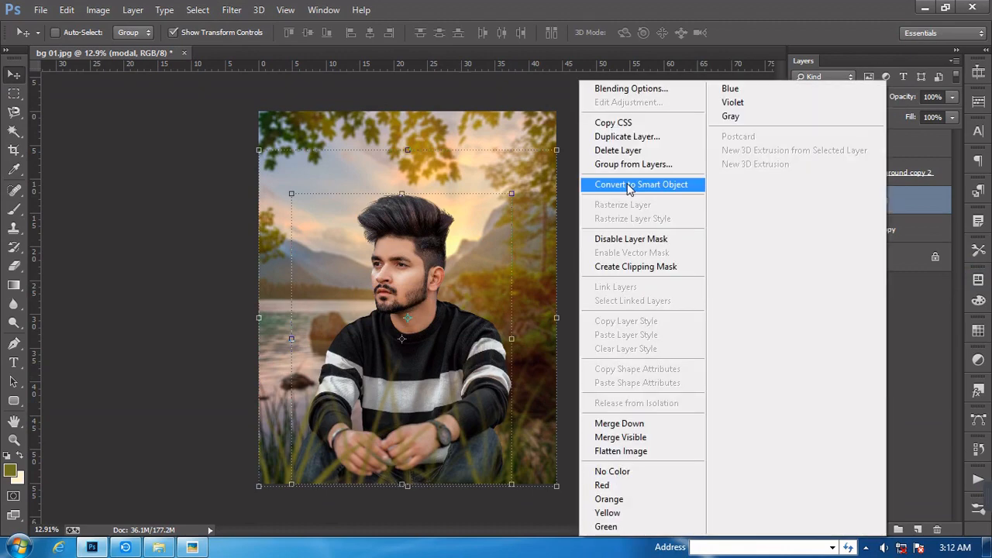
pyautogui.click(638, 184)
pyautogui.rightClick(895, 203)
pyautogui.click(643, 224)
# Add a new empty layer above modal, clip it to that layer and activate the Brush tool
pyautogui.click(917, 529)
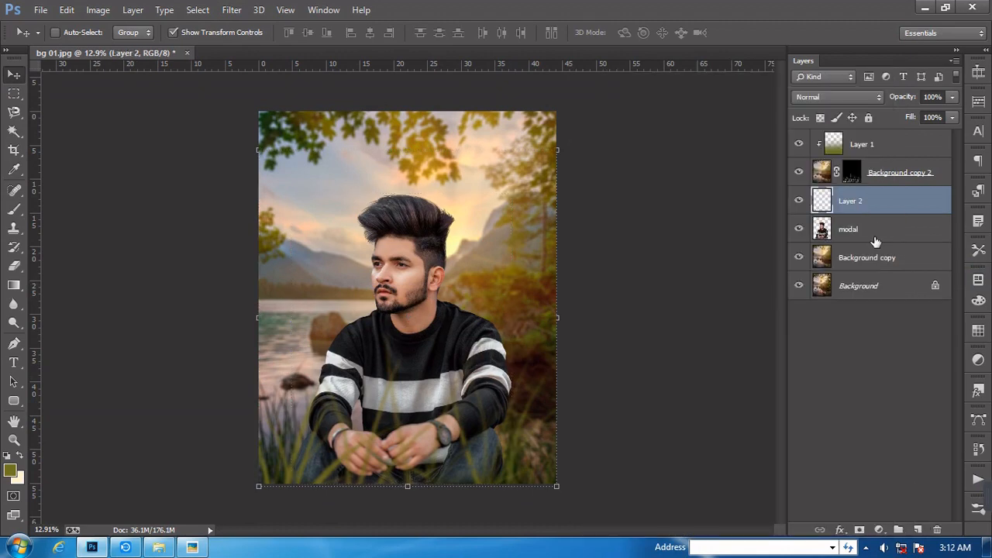
pyautogui.rightClick(855, 203)
pyautogui.click(612, 264)
pyautogui.click(13, 213)
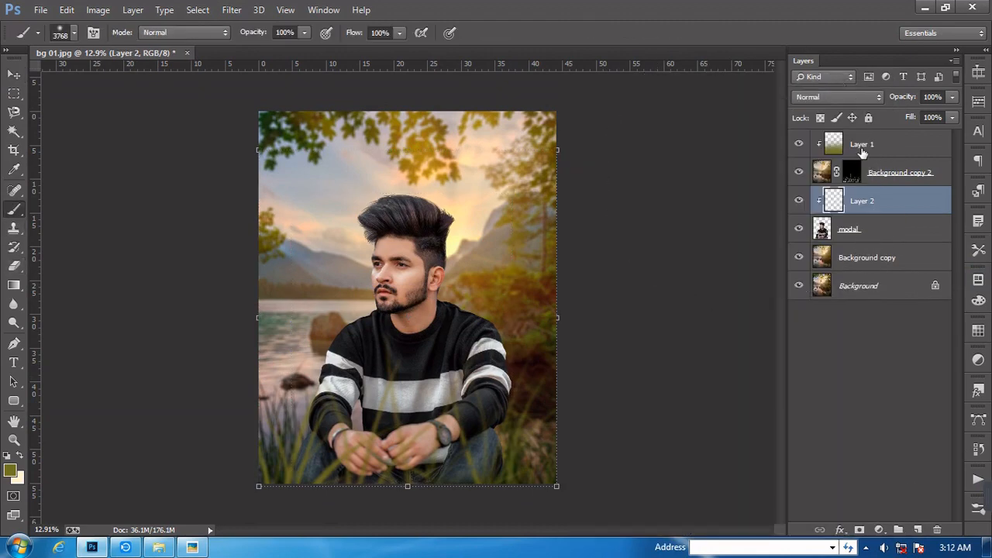
# Place the image "lense flares overlay png (1) - Copy.jpg" from drive D above Layer 1, accepting its Camera Raw settings
pyautogui.click(861, 149)
pyautogui.click(159, 547)
pyautogui.click(12, 28)
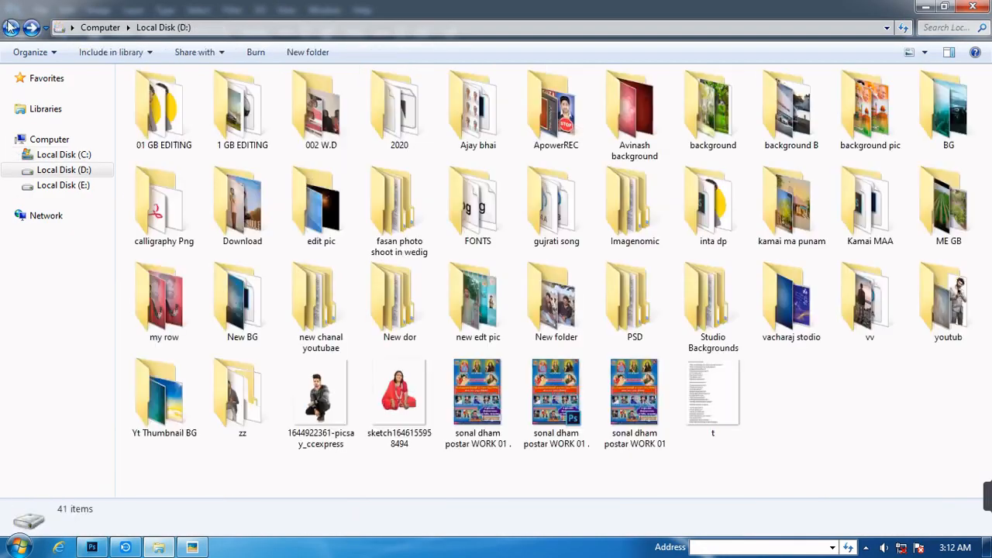
pyautogui.doubleClick(310, 186)
pyautogui.scroll(-3, 511, 345)
pyautogui.moveTo(480, 341); pyautogui.dragTo(473, 260)
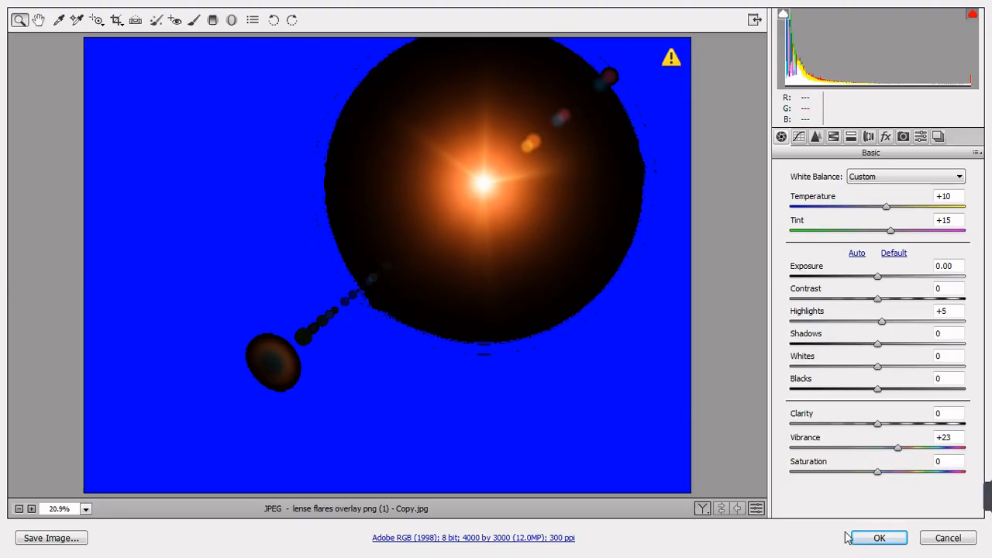
pyautogui.click(866, 538)
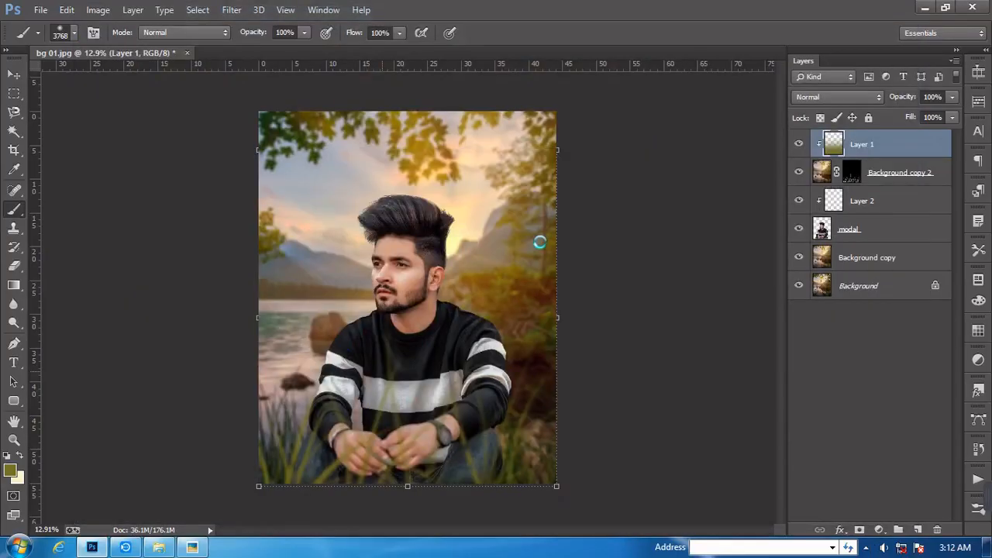
# Scale the placed lens flare proportionally to about 291% across the upper body area and commit the placement
pyautogui.moveTo(454, 263); pyautogui.dragTo(541, 150)
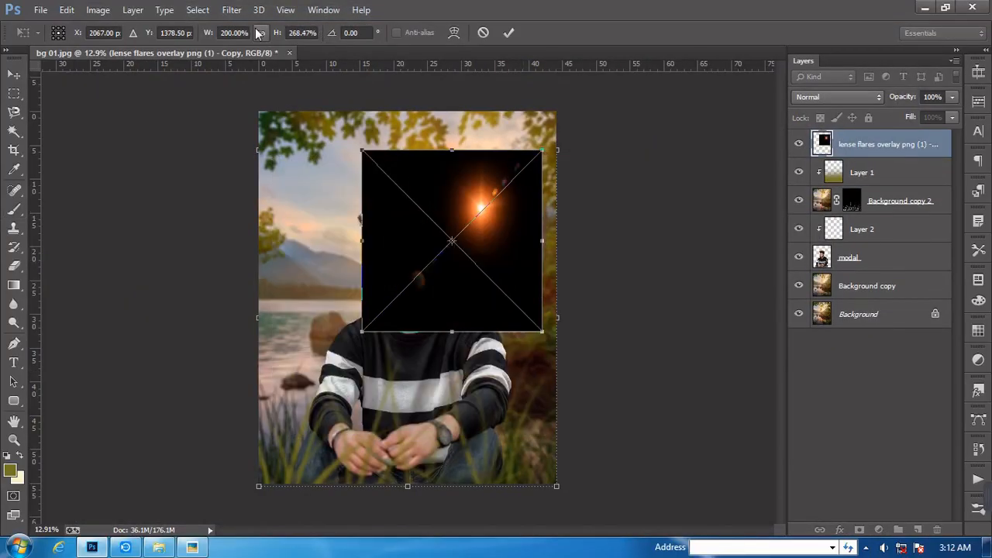
pyautogui.click(261, 33)
pyautogui.moveTo(362, 306); pyautogui.dragTo(281, 369)
pyautogui.click(508, 32)
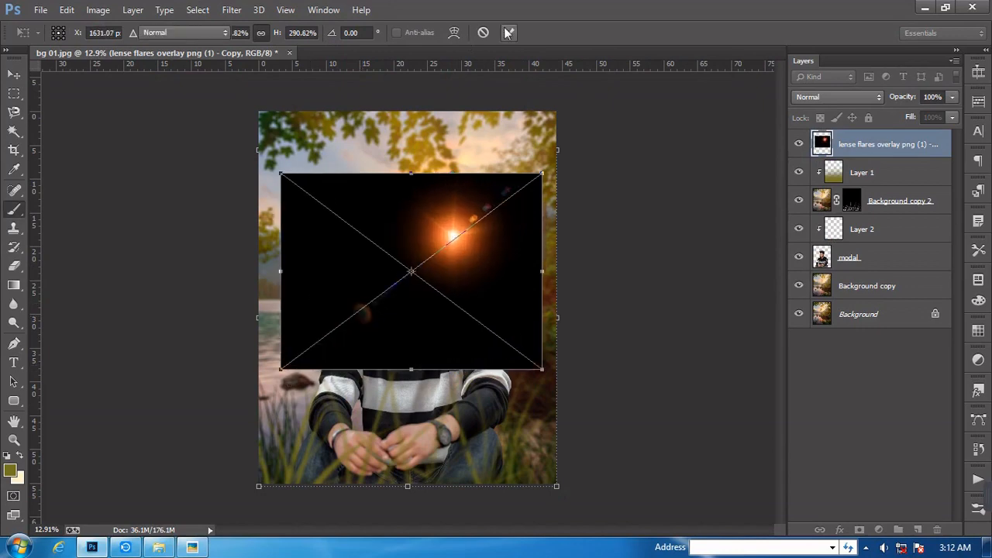
# Set the lens flare layer's blend mode to Screen and move its glow onto the sun beside the man's head
pyautogui.hotkey('ctrl', '0')
pyautogui.click(837, 96)
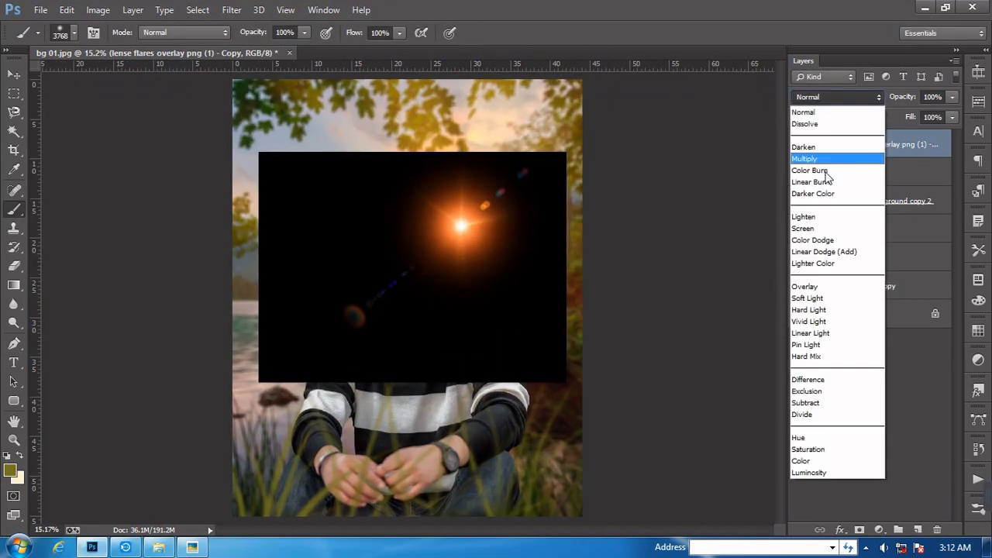
pyautogui.click(822, 232)
pyautogui.click(13, 73)
pyautogui.moveTo(534, 288); pyautogui.dragTo(541, 294)
pyautogui.moveTo(512, 333); pyautogui.dragTo(513, 330)
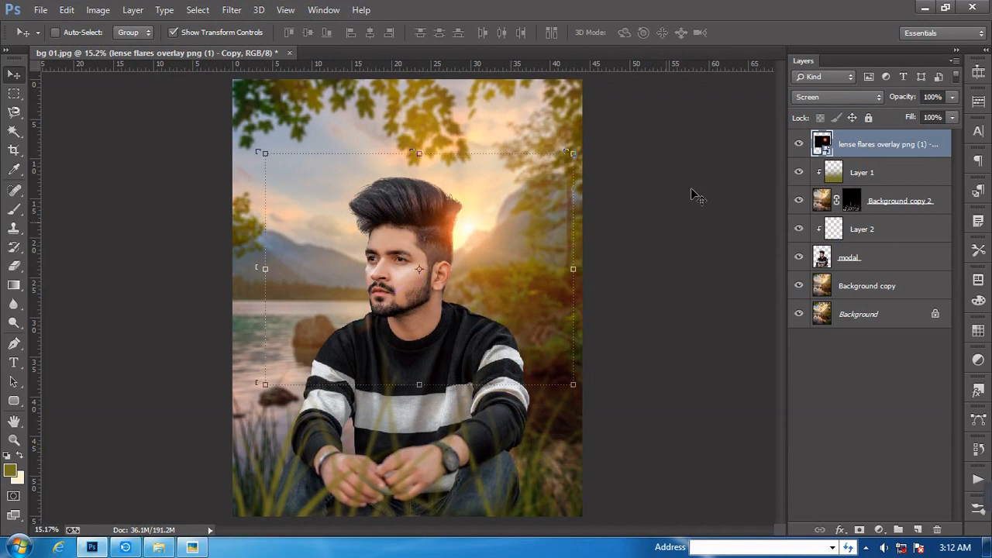
# Select Layer 2, clipped above modal, and set the foreground colour to a pale warm yellow
pyautogui.click(826, 264)
pyautogui.click(858, 237)
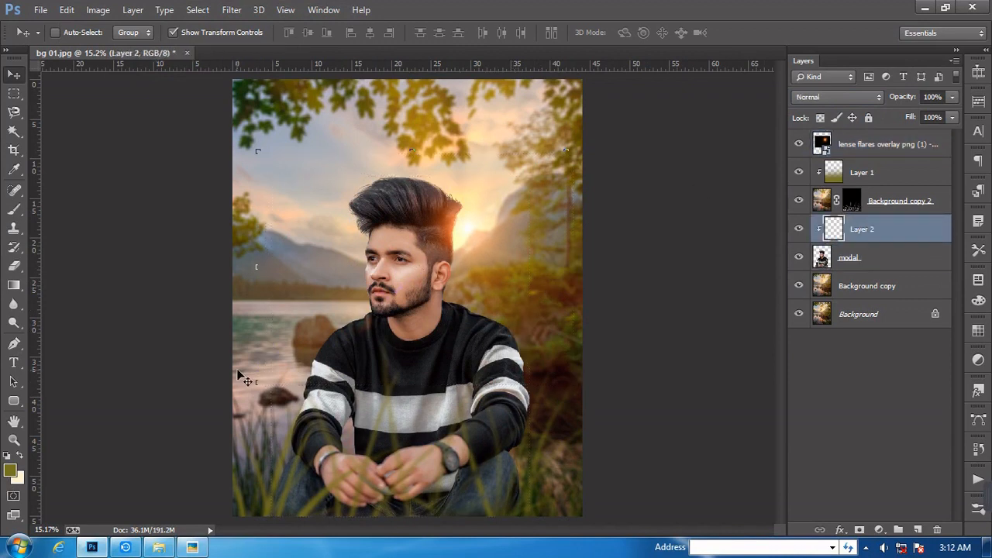
pyautogui.click(10, 470)
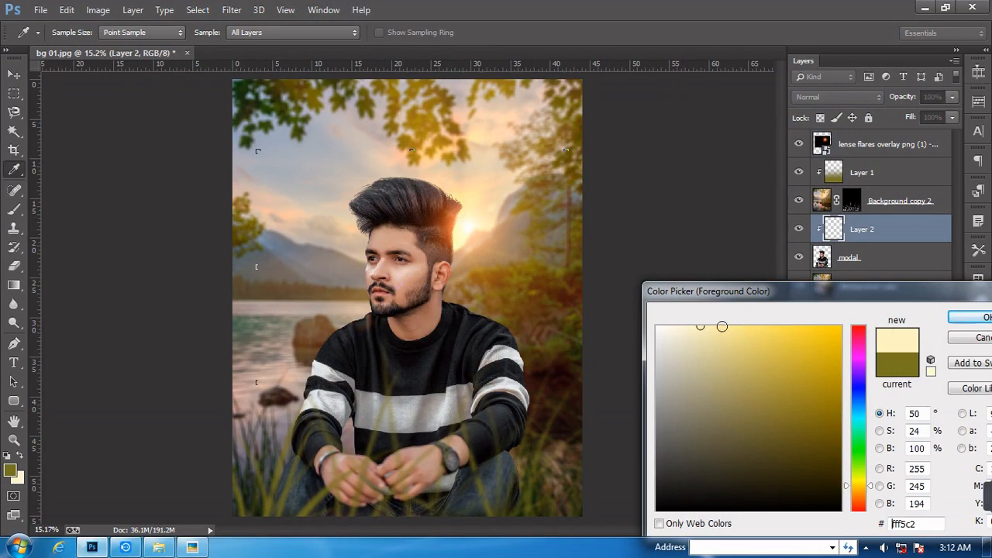
pyautogui.click(722, 330)
pyautogui.click(969, 317)
# Set the blend mode of Layer 2 to Screen
pyautogui.click(836, 97)
pyautogui.click(812, 229)
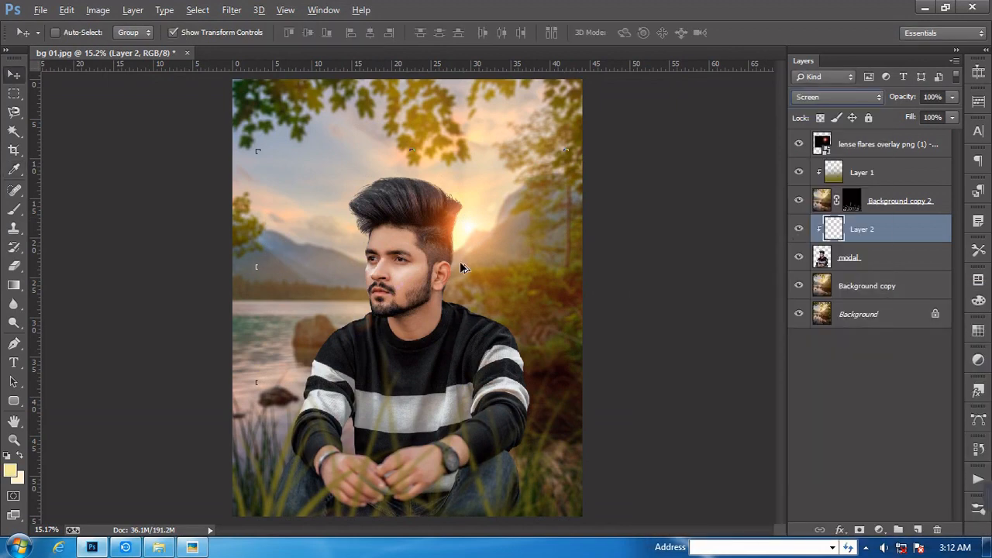
pyautogui.click(836, 98)
pyautogui.click(812, 229)
# Paint a warm rim light on Layer 2 along the man's hair, neck and shoulders with a soft 151 px brush
pyautogui.moveTo(489, 222); pyautogui.dragTo(525, 221)
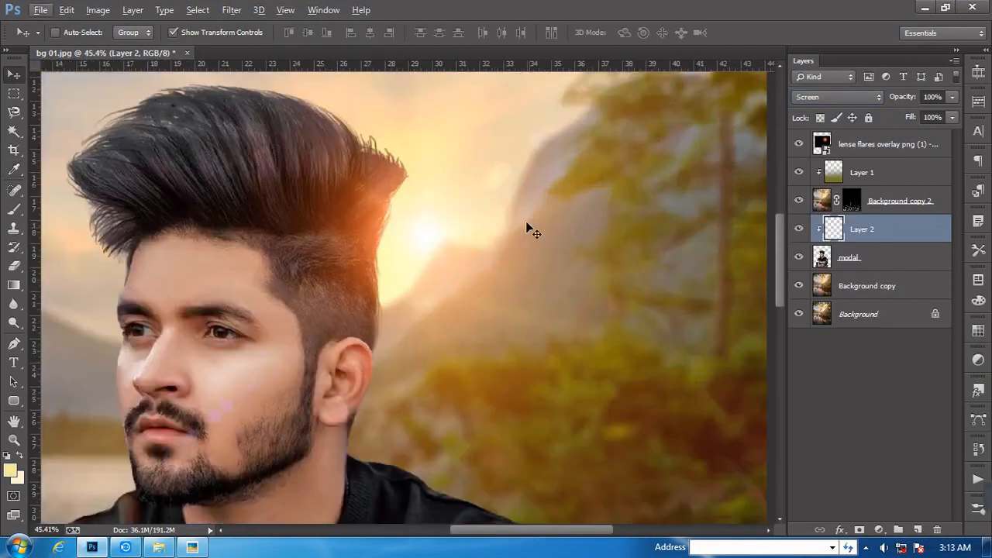
pyautogui.click(8, 213)
pyautogui.rightClick(420, 191)
pyautogui.click(502, 231)
pyautogui.click(417, 162)
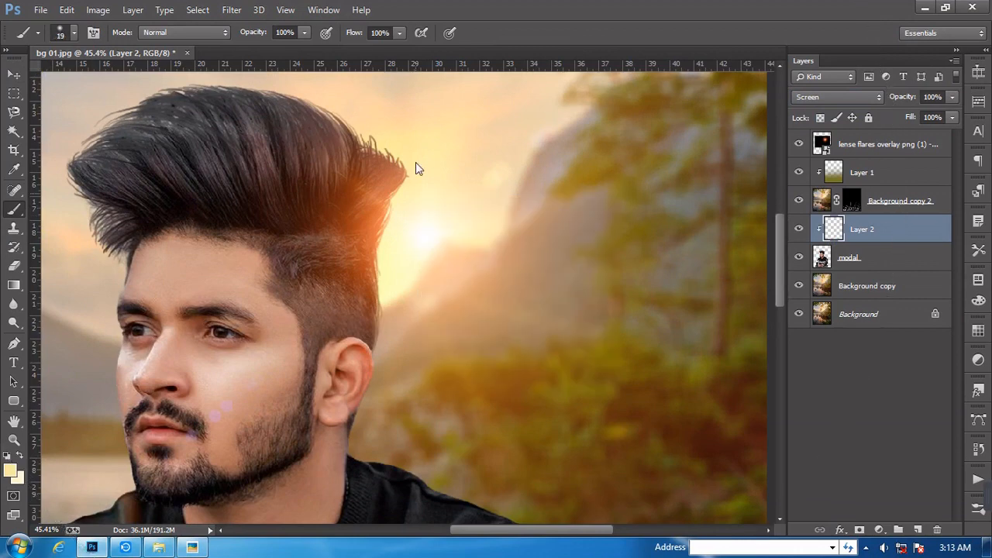
pyautogui.moveTo(399, 144)
pyautogui.mouseDown()
pyautogui.moveTo(405, 213)
pyautogui.moveTo(390, 314)
pyautogui.moveTo(403, 423)
pyautogui.moveTo(410, 325)
pyautogui.moveTo(384, 280)
pyautogui.moveTo(370, 311)
pyautogui.moveTo(374, 299)
pyautogui.moveTo(423, 314)
pyautogui.moveTo(541, 373)
pyautogui.mouseUp()
pyautogui.scroll(-3, 403, 423)
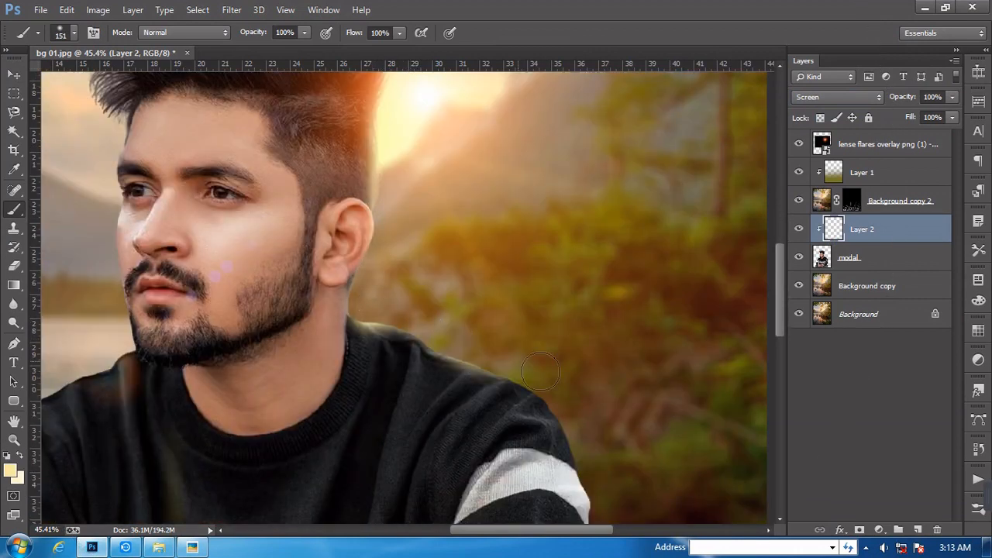
pyautogui.moveTo(436, 180); pyautogui.dragTo(584, 335)
pyautogui.moveTo(551, 158)
pyautogui.mouseDown()
pyautogui.moveTo(405, 86)
pyautogui.moveTo(509, 129)
pyautogui.moveTo(301, 85)
pyautogui.mouseUp()
pyautogui.moveTo(209, 406); pyautogui.dragTo(290, 211)
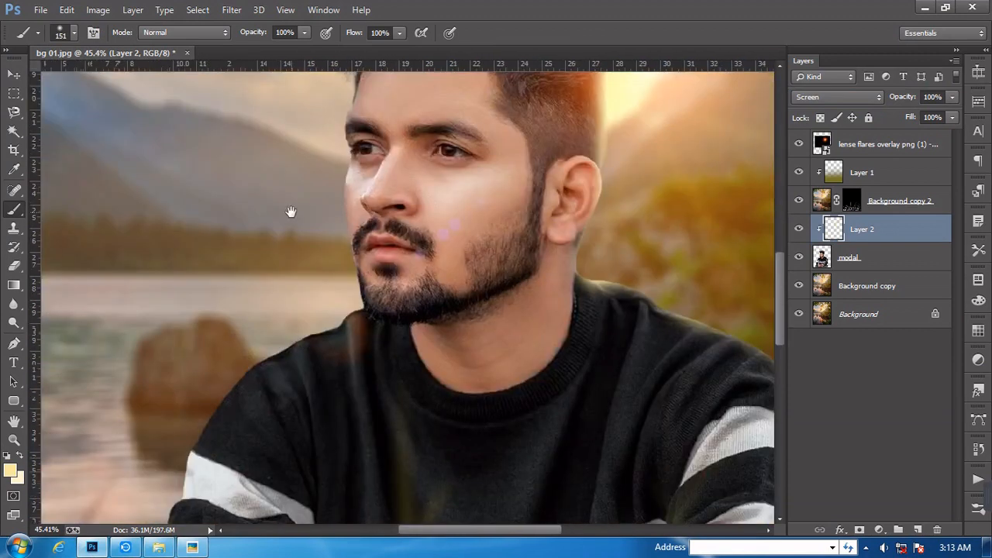
pyautogui.scroll(-3, 304, 266)
# Add a broad glow on the hair near the sun with a 1207 px brush and lower Layer 2's opacity
pyautogui.hotkey('ctrl', '0')
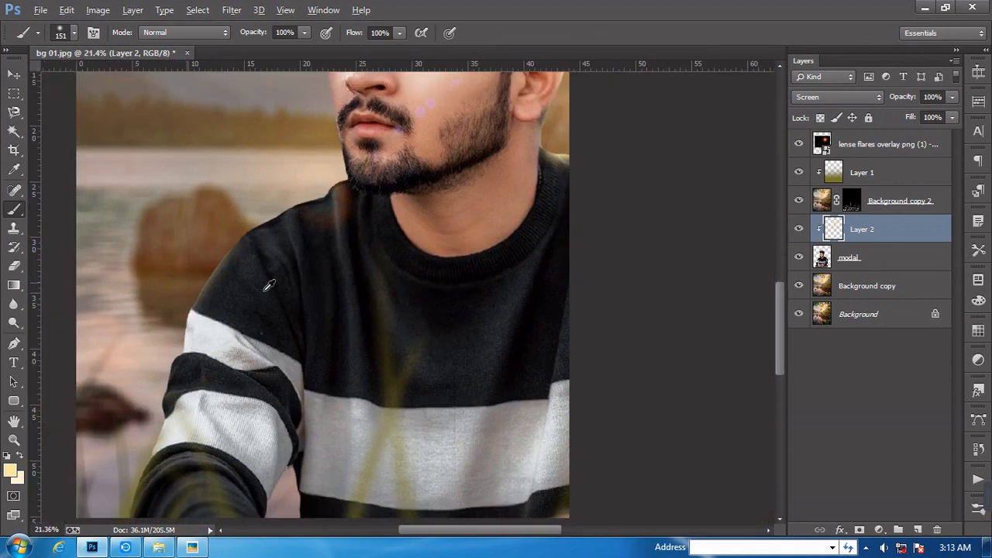
pyautogui.hotkey('ctrl', '0')
pyautogui.moveTo(485, 214); pyautogui.dragTo(522, 211)
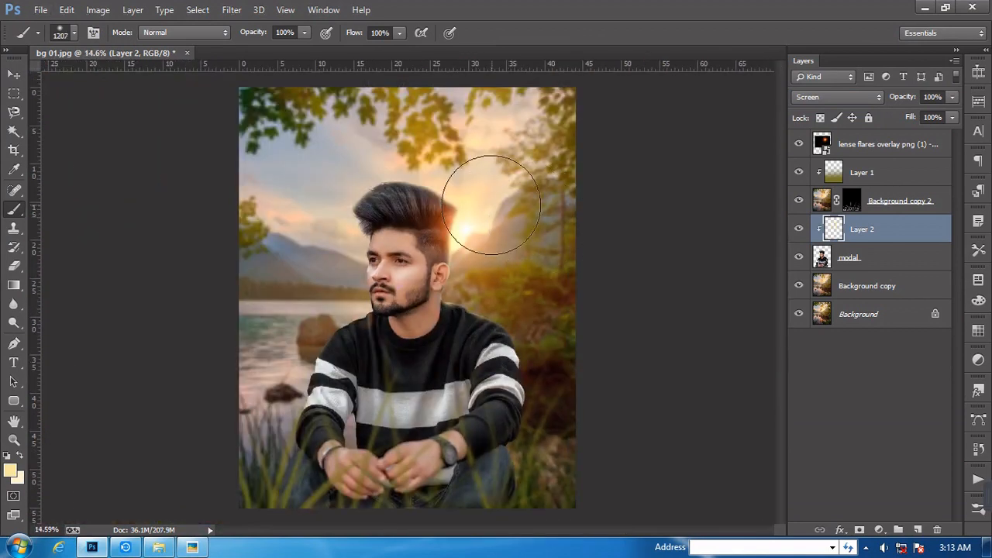
pyautogui.click(463, 191)
pyautogui.click(951, 97)
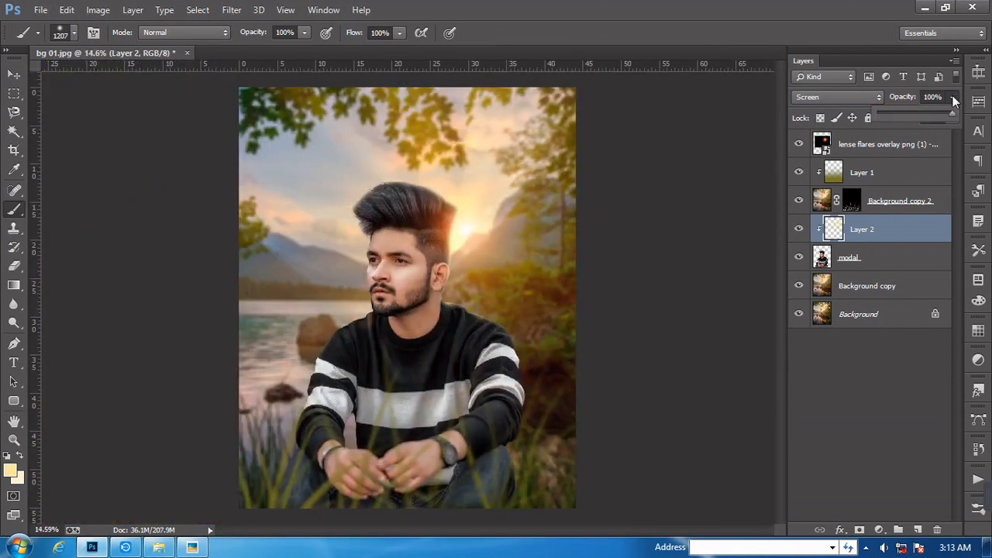
pyautogui.moveTo(951, 114); pyautogui.dragTo(889, 118)
# Soften the man's edges on the modal layer using the Blur tool at 355 px and 100% strength
pyautogui.click(823, 260)
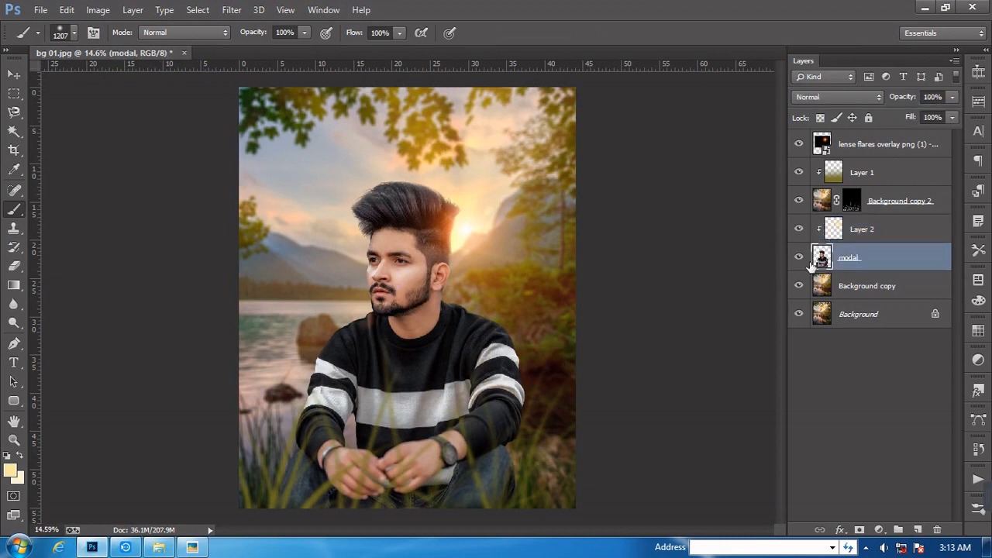
pyautogui.click(13, 305)
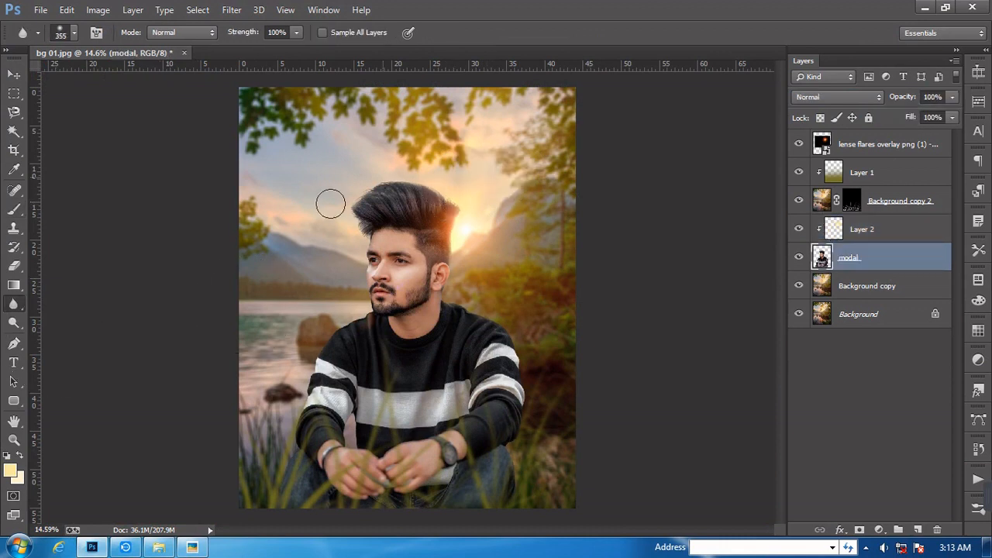
pyautogui.click(860, 155)
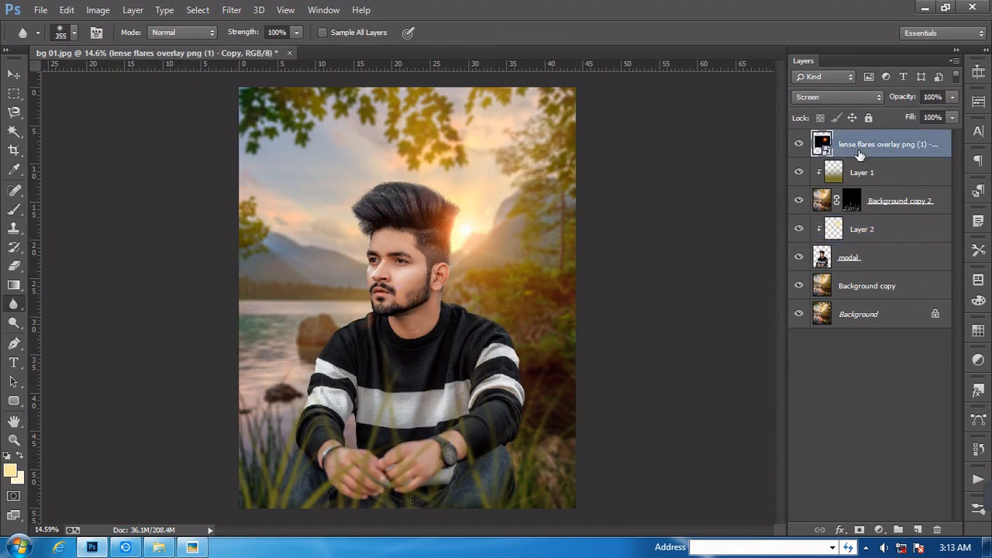
pyautogui.hotkey('ctrl', 'shift', 'alt', 'e')
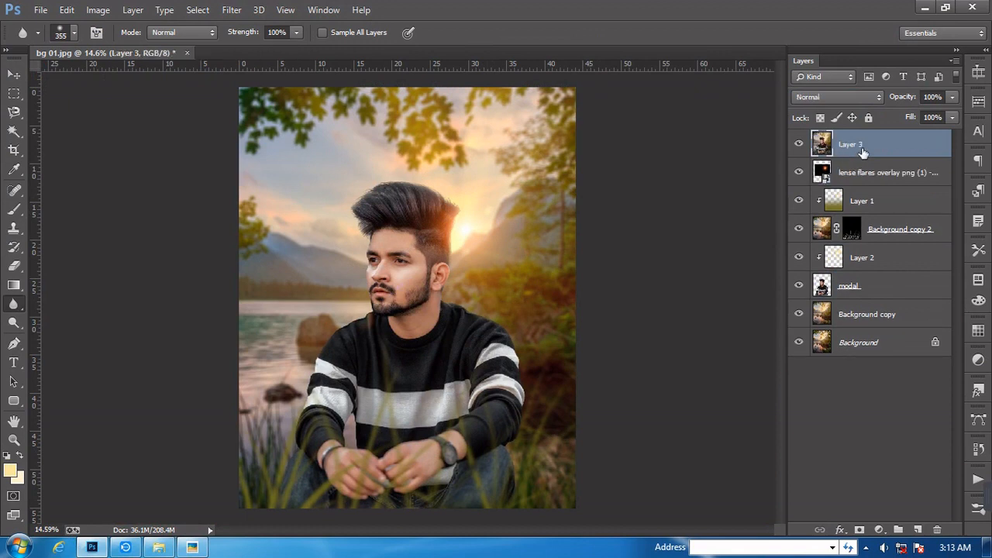
pyautogui.moveTo(884, 143); pyautogui.dragTo(917, 529)
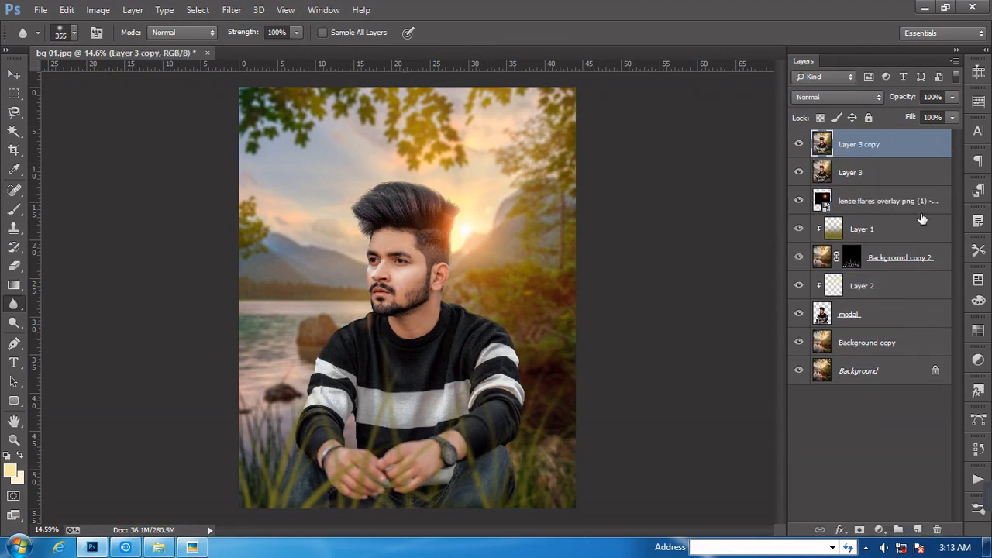
pyautogui.click(12, 211)
pyautogui.click(70, 252)
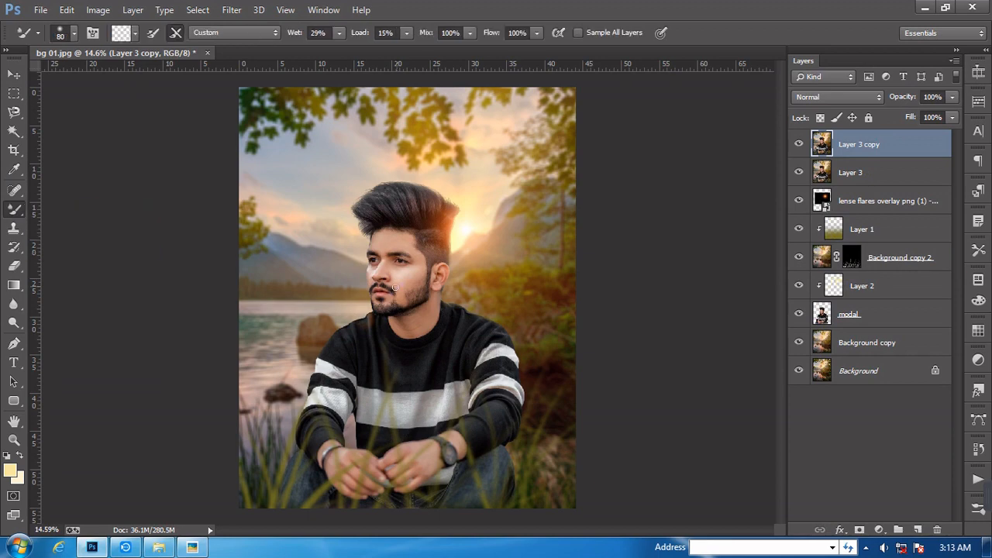
pyautogui.scroll(8, 395, 275)
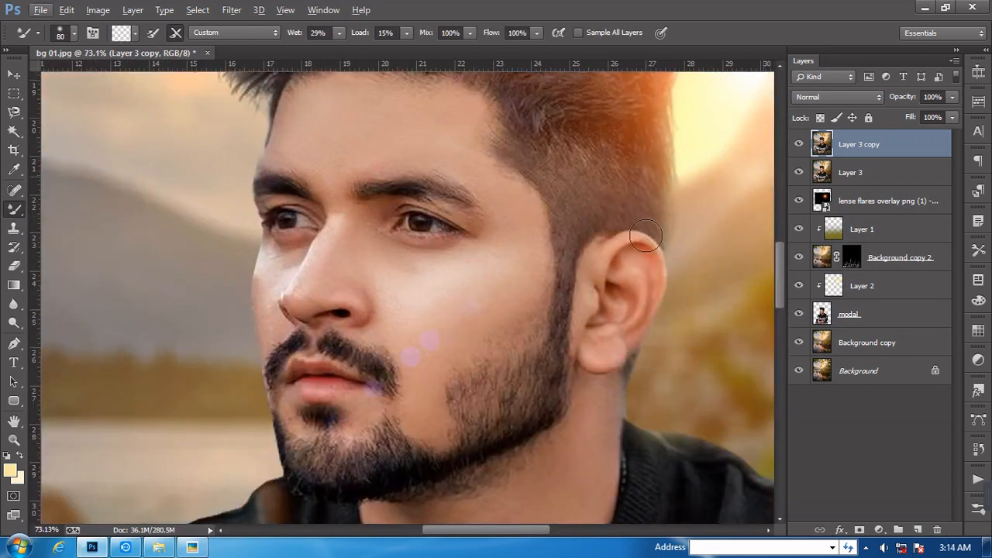
pyautogui.press('Delete')
pyautogui.press('Delete')
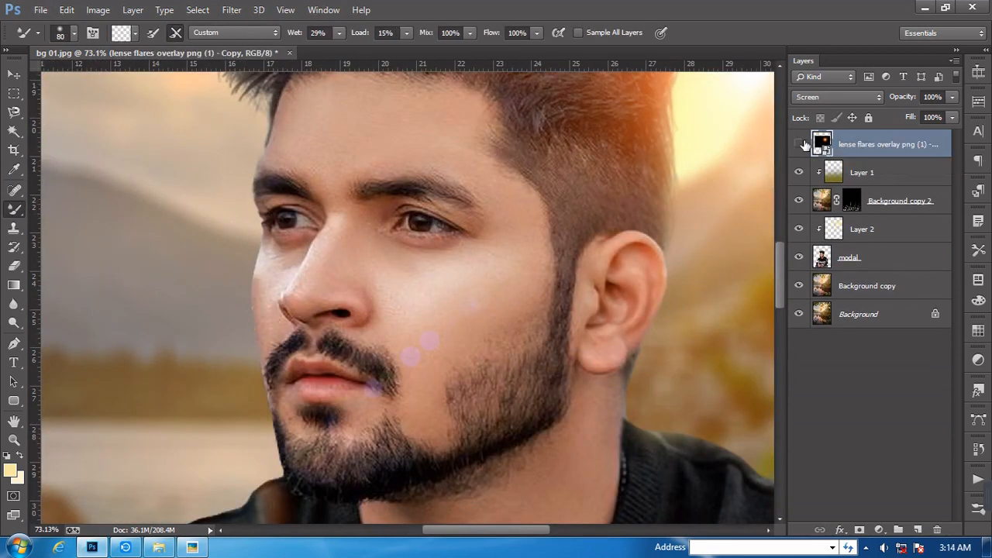
# Rasterize the lens flare layer and erase its violet spots and streaks over the man's face and shoulder with an 88 px eraser
pyautogui.click(15, 266)
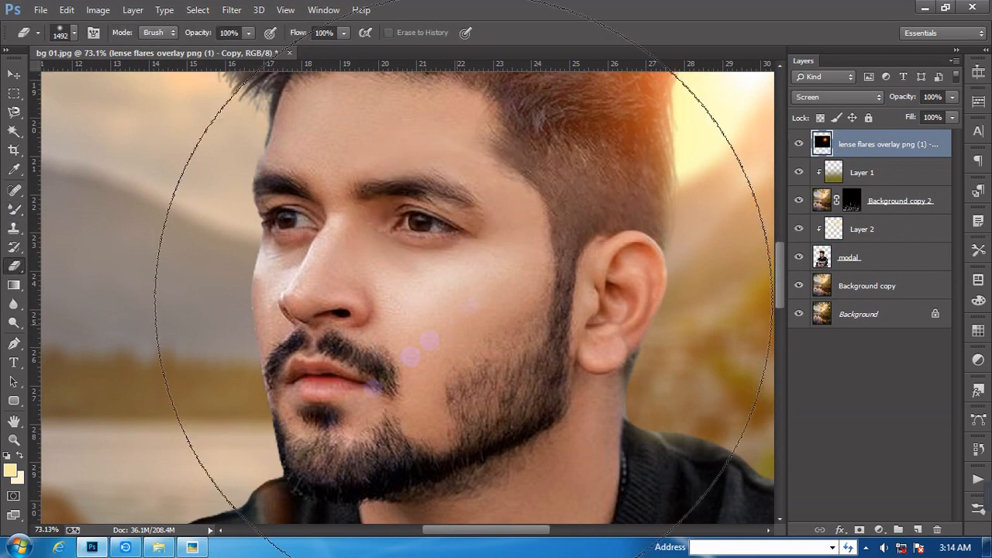
pyautogui.rightClick(463, 263)
pyautogui.write('88')
pyautogui.press('Return')
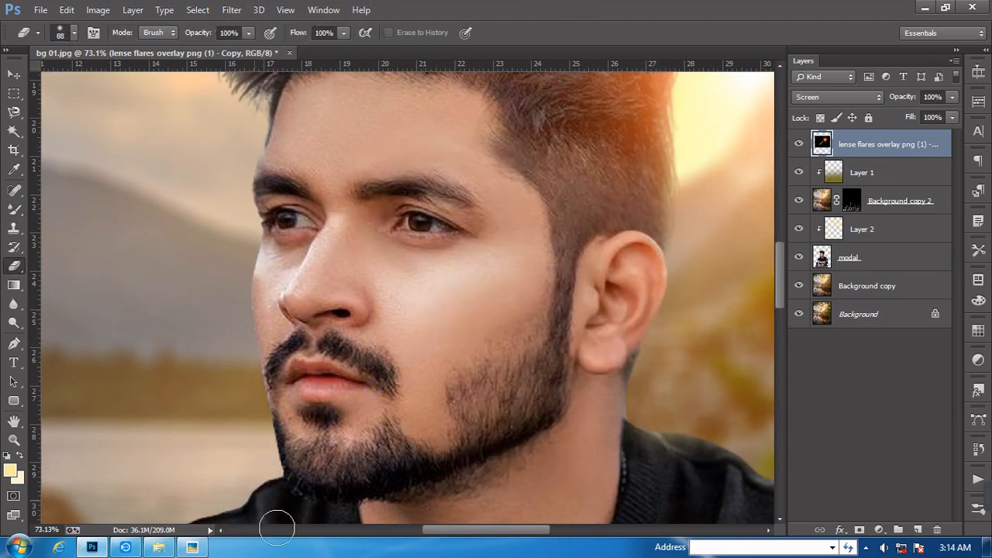
# Stamp all visible layers into a new layer on top and duplicate that merged layer
pyautogui.scroll(-4, 298, 364)
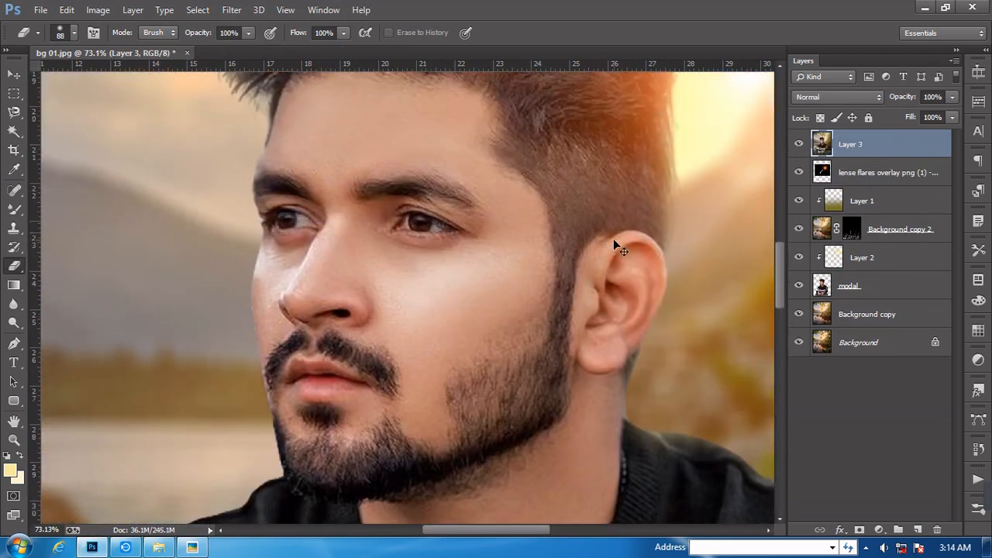
pyautogui.hotkey('ctrl', 'j')
# Smooth the forehead and cheek skin on Layer 3 copy using the Mixer Brush at 29% wet, 15% load and 100% mix
pyautogui.click(14, 209)
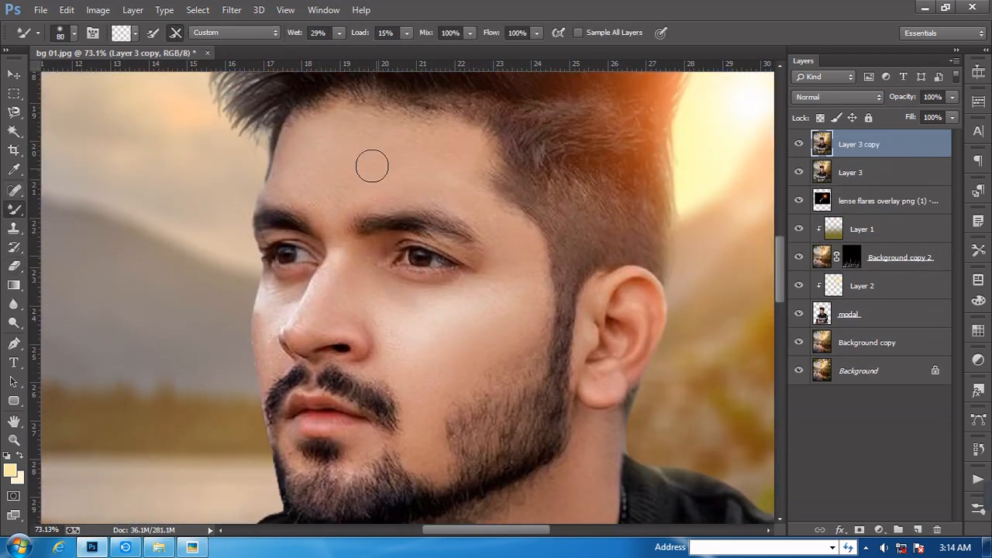
pyautogui.keyDown('alt'); pyautogui.rightClick(357, 158); pyautogui.keyUp('alt')
pyautogui.scroll(-3, 355, 160)
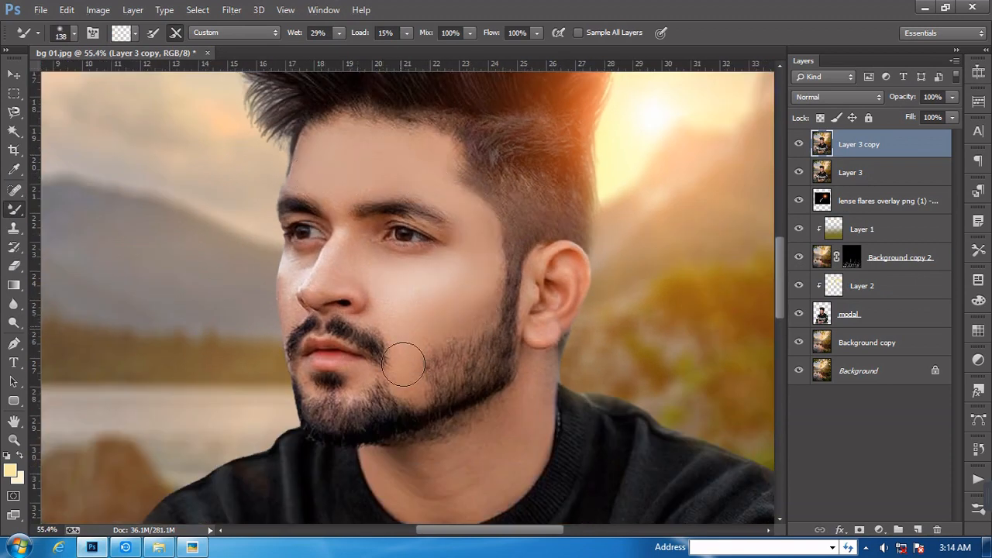
pyautogui.scroll(-3, 417, 248)
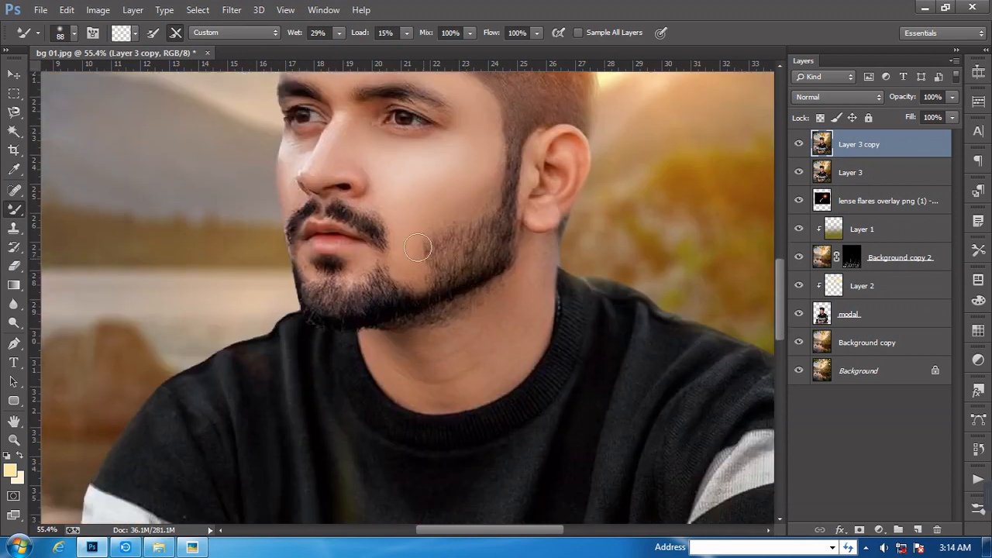
# Blend the skin along the man's neck and jaw using the Mixer Brush at 102 px
pyautogui.keyDown('alt'); pyautogui.rightClick(472, 326); pyautogui.keyUp('alt')
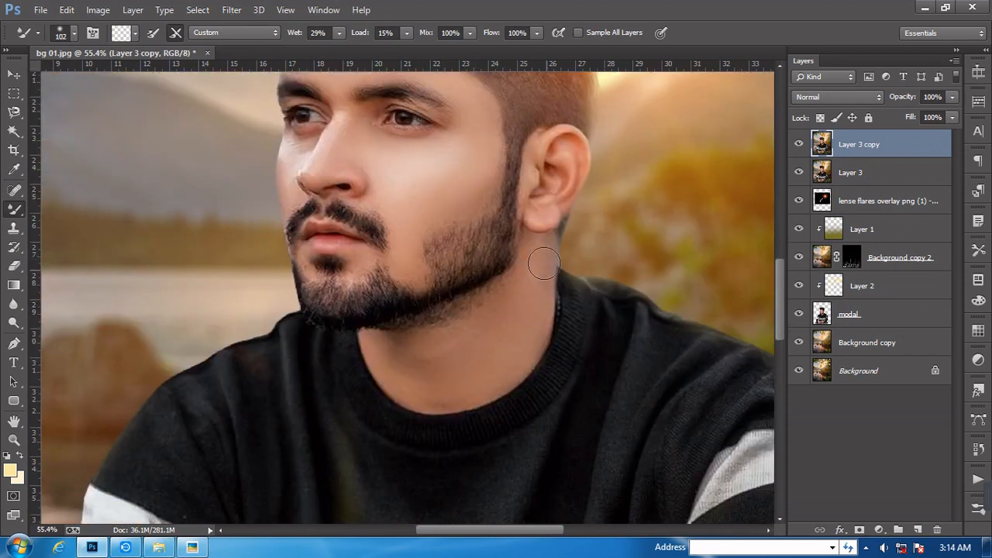
pyautogui.scroll(-4, 544, 263)
pyautogui.scroll(-6, 522, 316)
pyautogui.scroll(-5, 447, 422)
pyautogui.scroll(2, 510, 300)
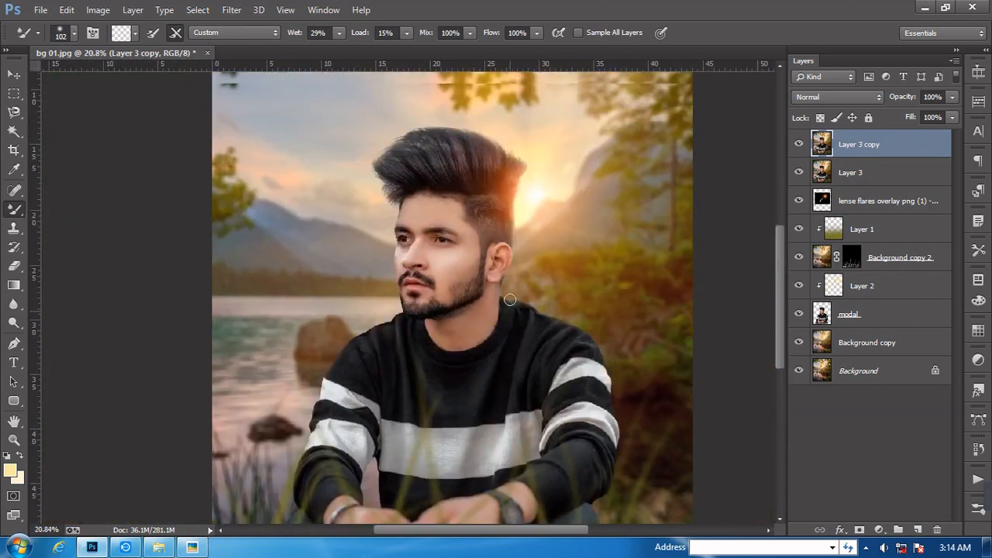
# Dodge the hair with a 211 px brush and the sweater with a 413 px brush, using Midtones range and 43% exposure
pyautogui.scroll(1, 510, 300)
pyautogui.press('o')
pyautogui.keyDown('alt'); pyautogui.rightClick(430, 181); pyautogui.keyUp('alt')
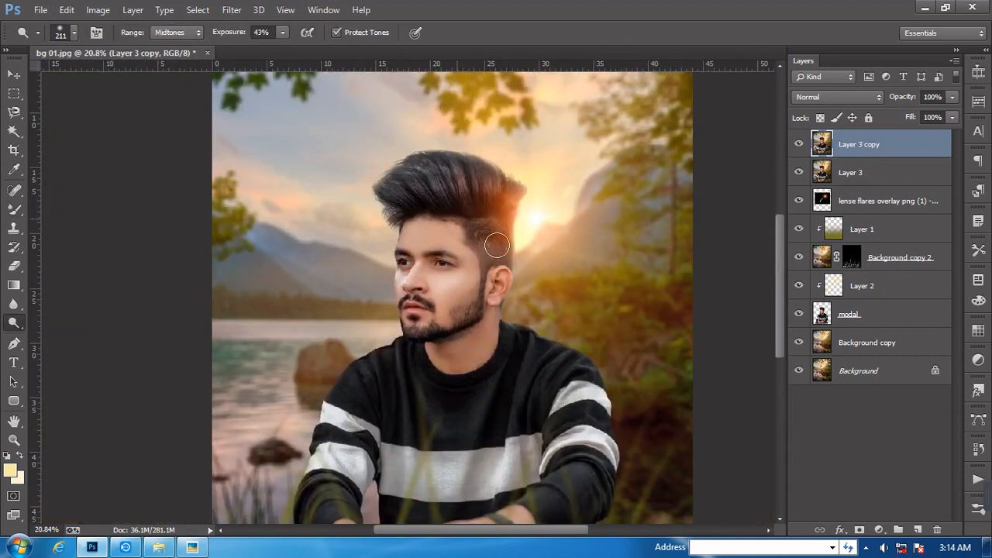
pyautogui.scroll(-3, 527, 354)
pyautogui.keyDown('alt'); pyautogui.rightClick(561, 310); pyautogui.keyUp('alt')
pyautogui.scroll(-1, 582, 310)
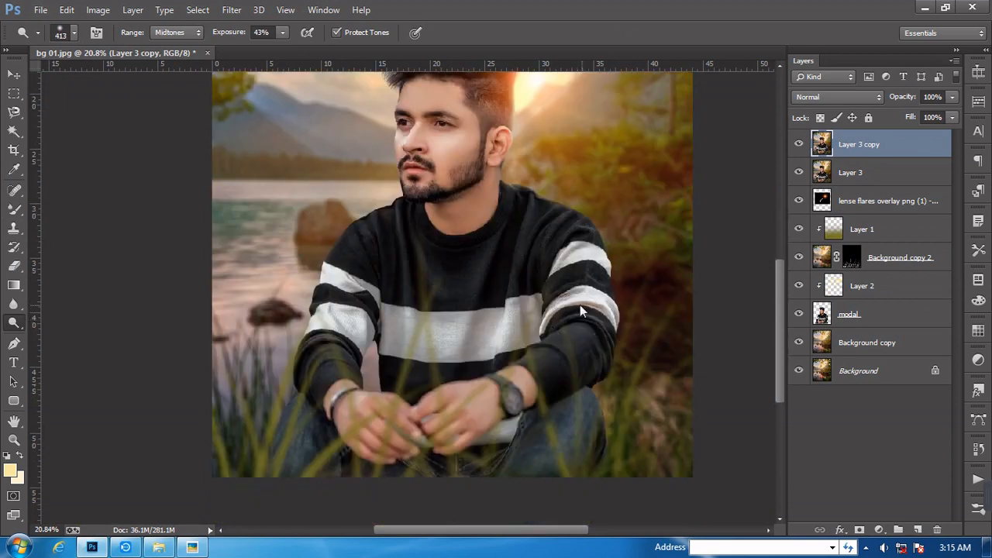
# Dodge the sleeves, jeans area and hair highlights with a 345 px brush at 48% exposure
pyautogui.keyDown('alt'); pyautogui.rightClick(581, 310); pyautogui.keyUp('alt')
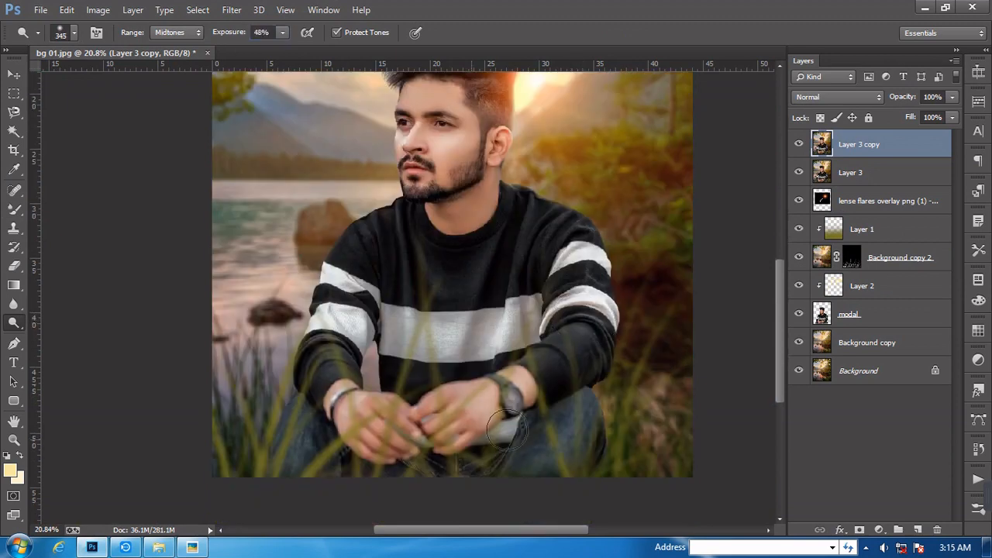
pyautogui.scroll(2, 388, 457)
pyautogui.scroll(2, 496, 179)
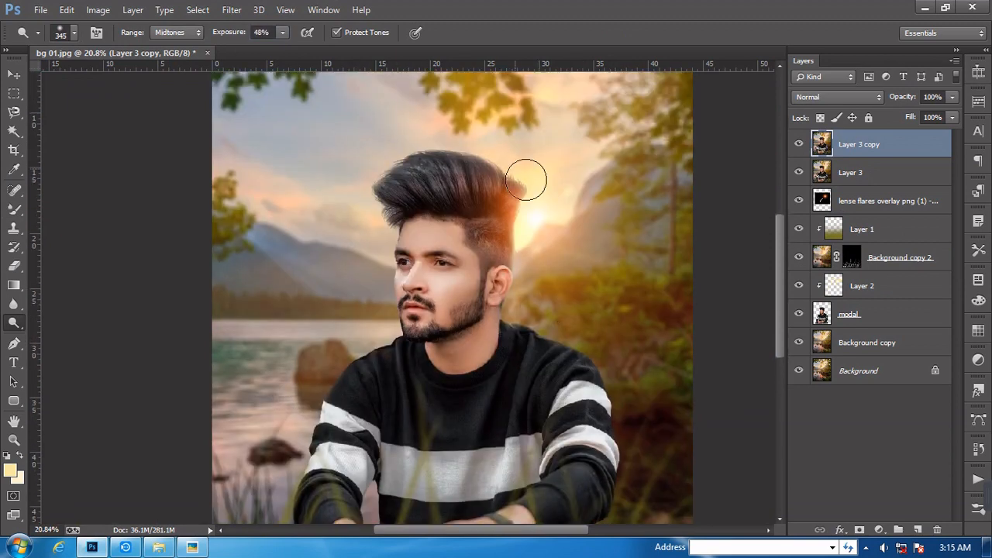
pyautogui.scroll(-2, 580, 215)
pyautogui.scroll(1, 572, 243)
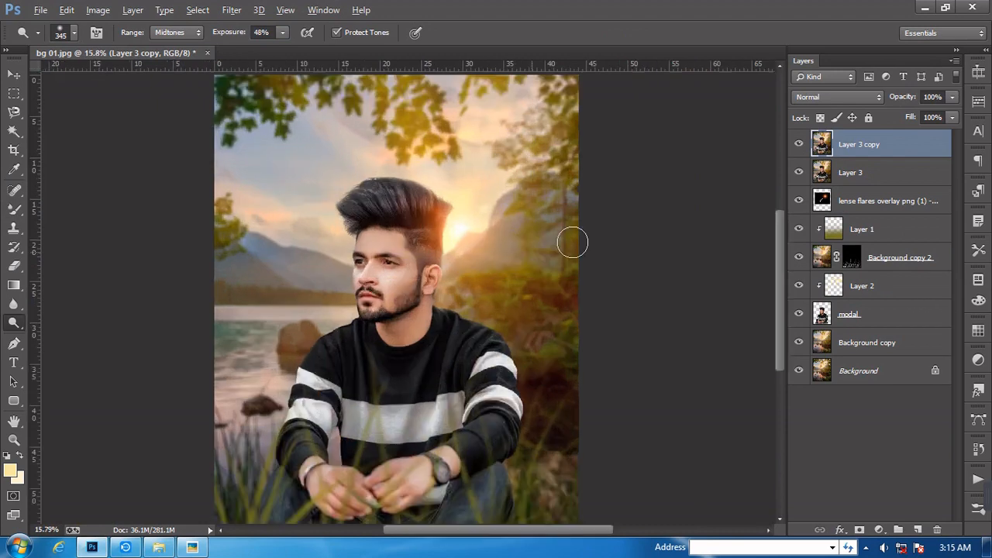
# Start the Camera Raw filter with a before/after view and set Vibrance +12, Saturation +8, Blacks +6, Shadows +8 and Temperature -2
pyautogui.click(231, 11)
pyautogui.press('Escape')
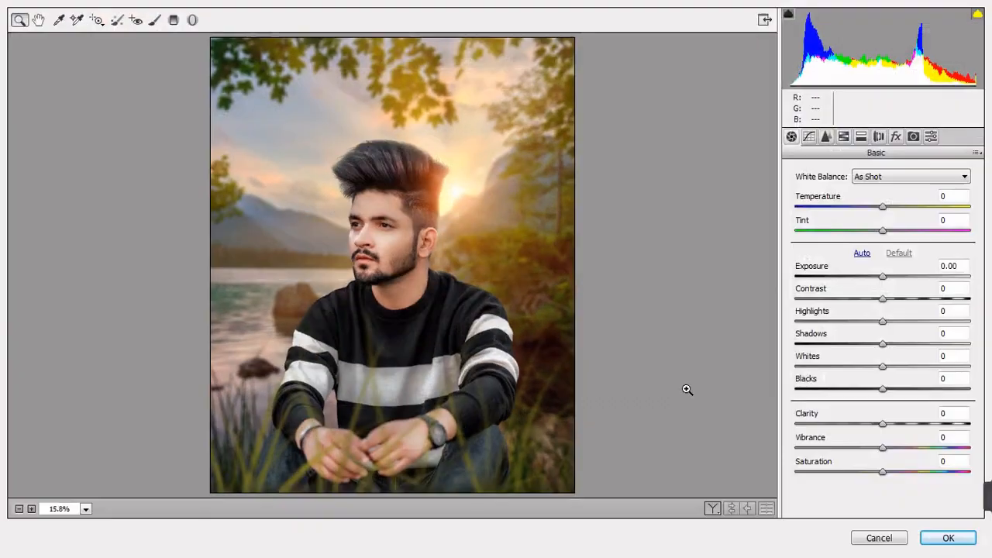
pyautogui.press('q')
pyautogui.click(584, 238)
pyautogui.moveTo(883, 448); pyautogui.dragTo(893, 448)
pyautogui.moveTo(882, 471); pyautogui.dragTo(890, 471)
pyautogui.moveTo(882, 388); pyautogui.dragTo(887, 388)
pyautogui.moveTo(882, 344); pyautogui.dragTo(891, 346)
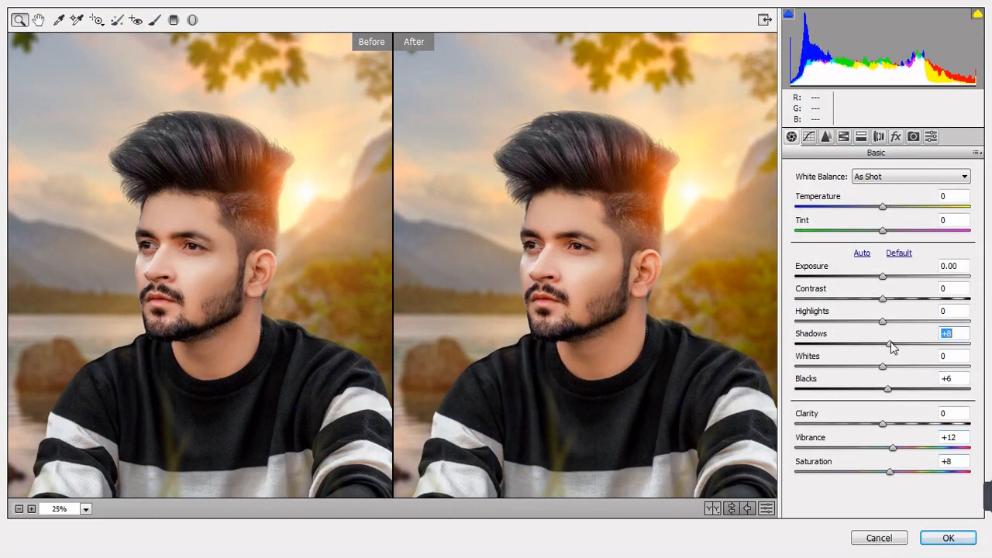
pyautogui.moveTo(883, 206); pyautogui.dragTo(881, 208)
# Set the HSL hues to Oranges +4, Yellows +13, Greens -81, Aquas -40, Blues -25 and Purples -100
pyautogui.click(843, 136)
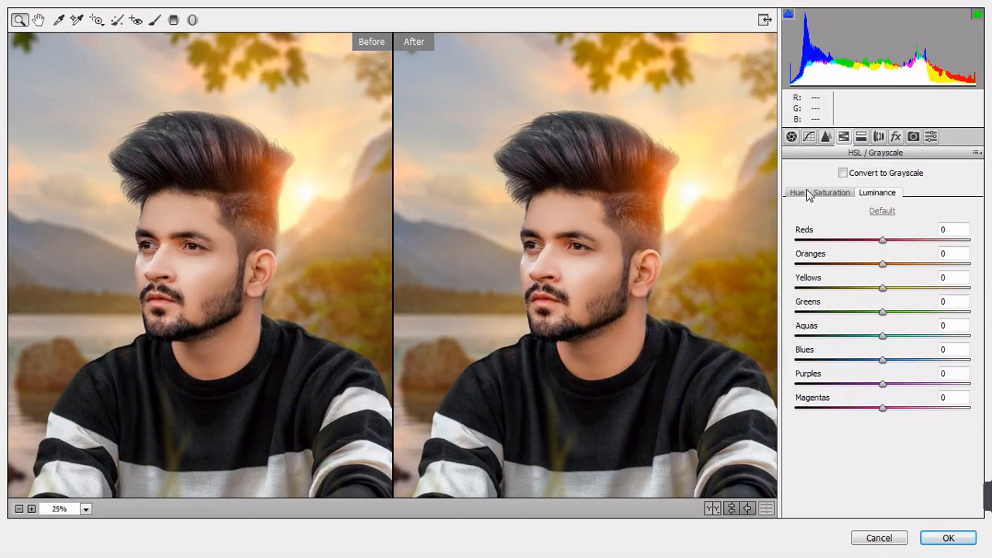
pyautogui.moveTo(884, 288); pyautogui.dragTo(856, 288)
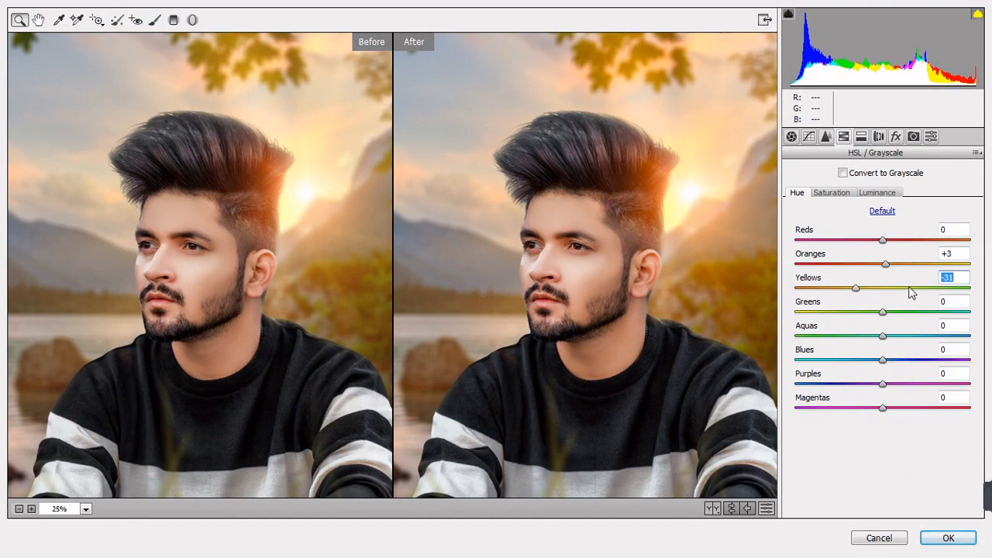
pyautogui.click(907, 291)
pyautogui.click(17, 508)
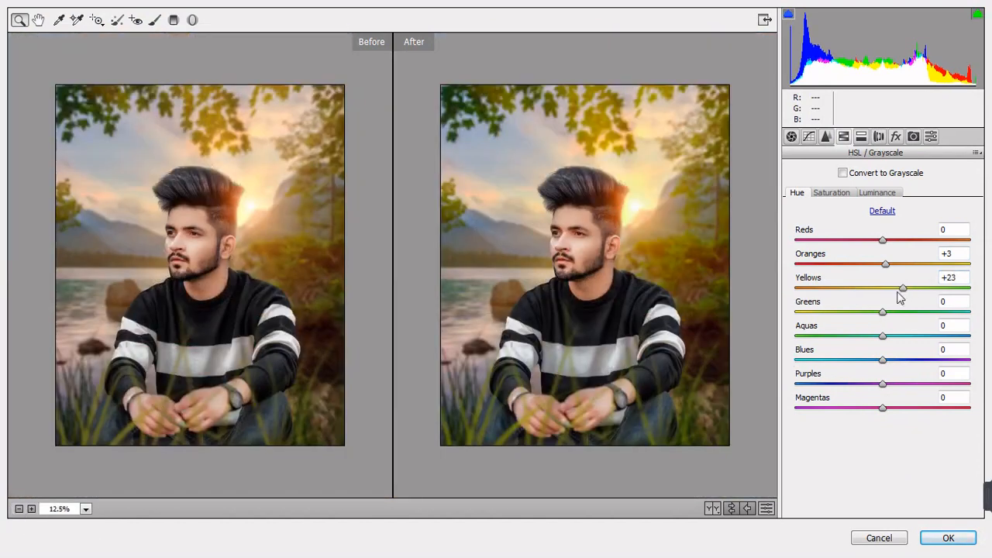
pyautogui.click(894, 264)
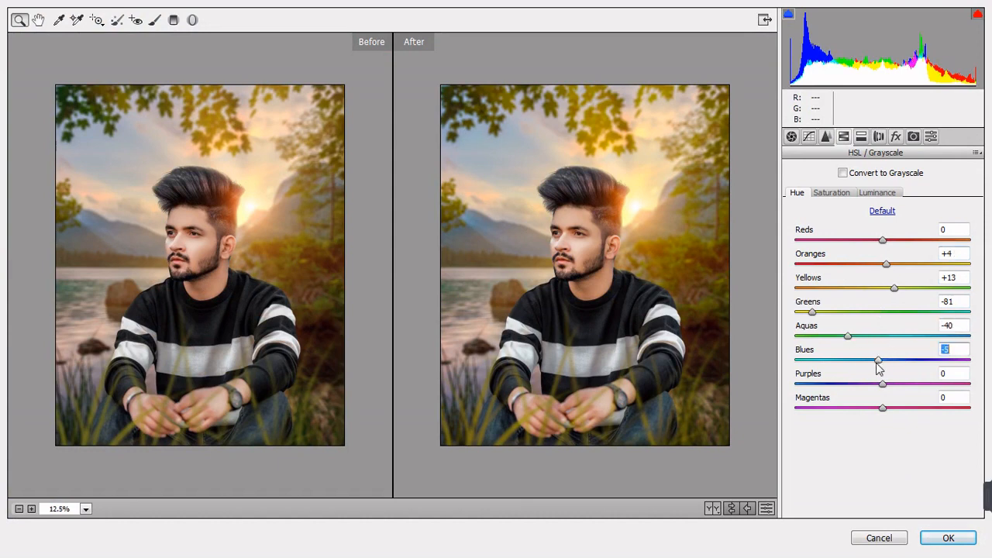
# Set HSL saturation to Greens +8 and Aquas +18, and luminance to Oranges +9 and Yellows +13
pyautogui.click(846, 193)
pyautogui.click(890, 312)
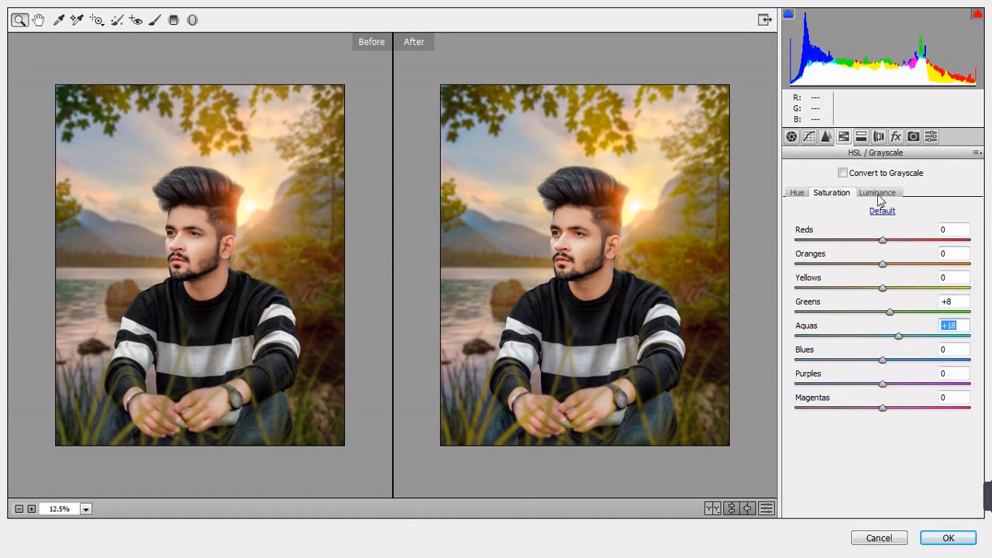
pyautogui.click(879, 194)
pyautogui.click(889, 264)
pyautogui.click(894, 288)
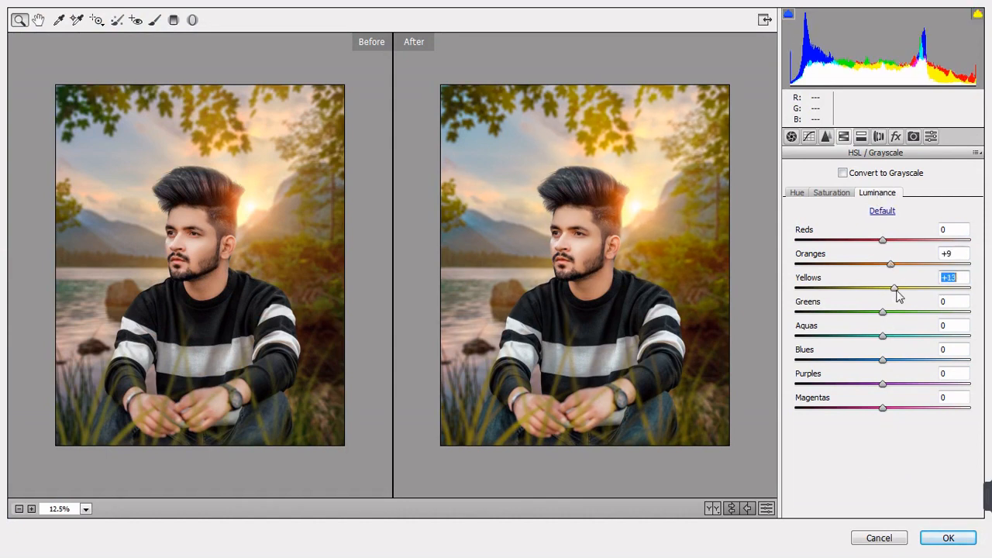
# Slightly lower the HSL saturation of the oranges and yellows, and review the hue settings
pyautogui.click(838, 195)
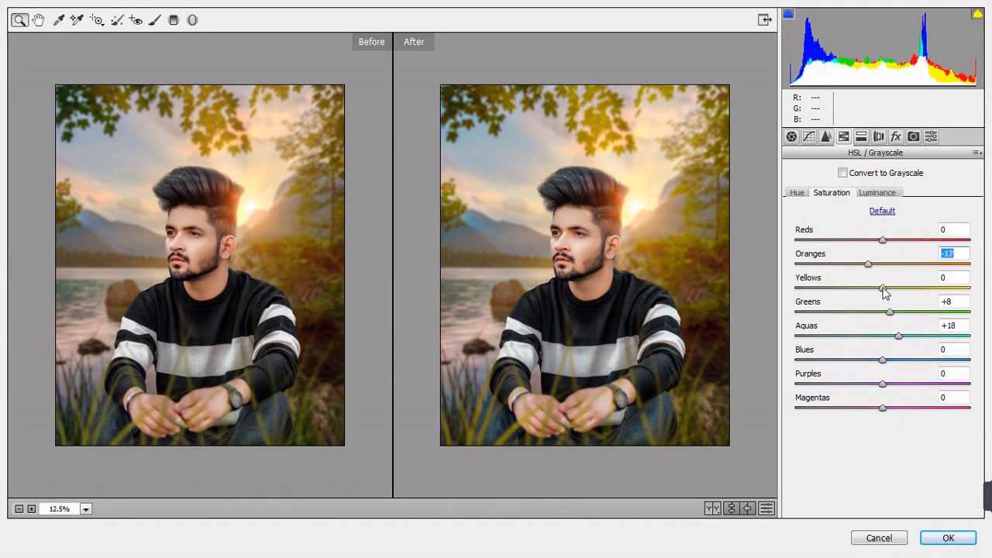
pyautogui.click(878, 289)
pyautogui.click(876, 264)
pyautogui.click(798, 193)
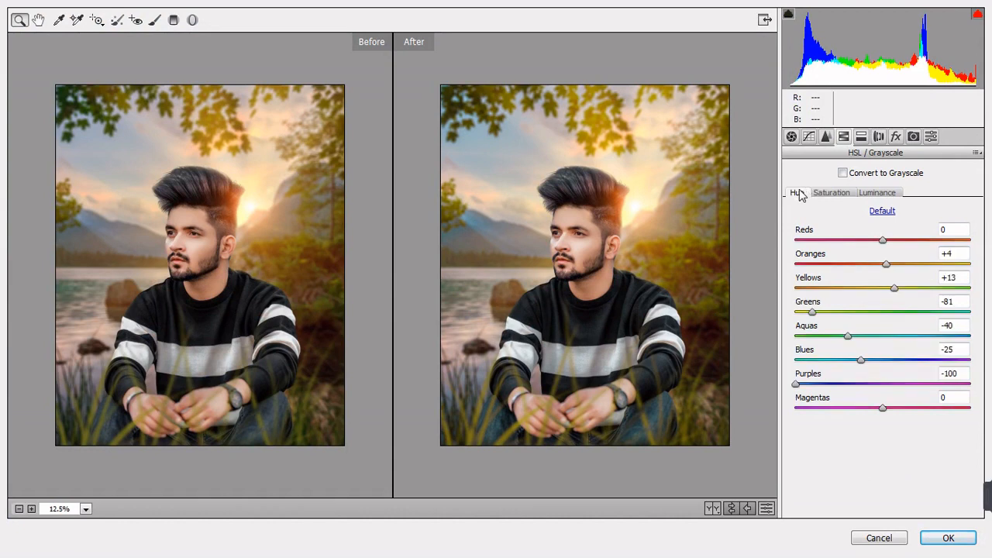
# Set the basic Saturation to +22 and apply the Camera Raw filter to Layer 3 copy
pyautogui.click(791, 136)
pyautogui.moveTo(897, 478); pyautogui.dragTo(902, 481)
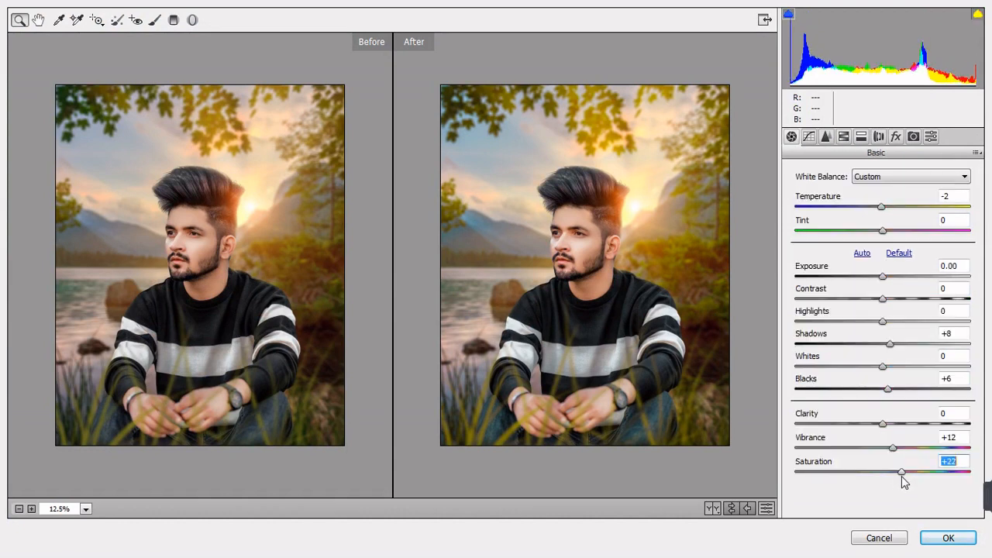
pyautogui.click(950, 536)
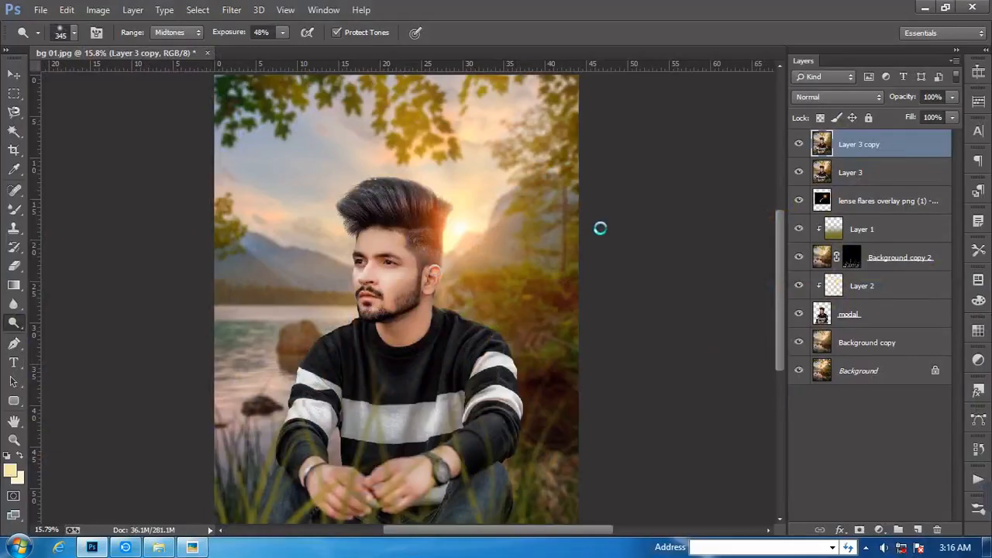